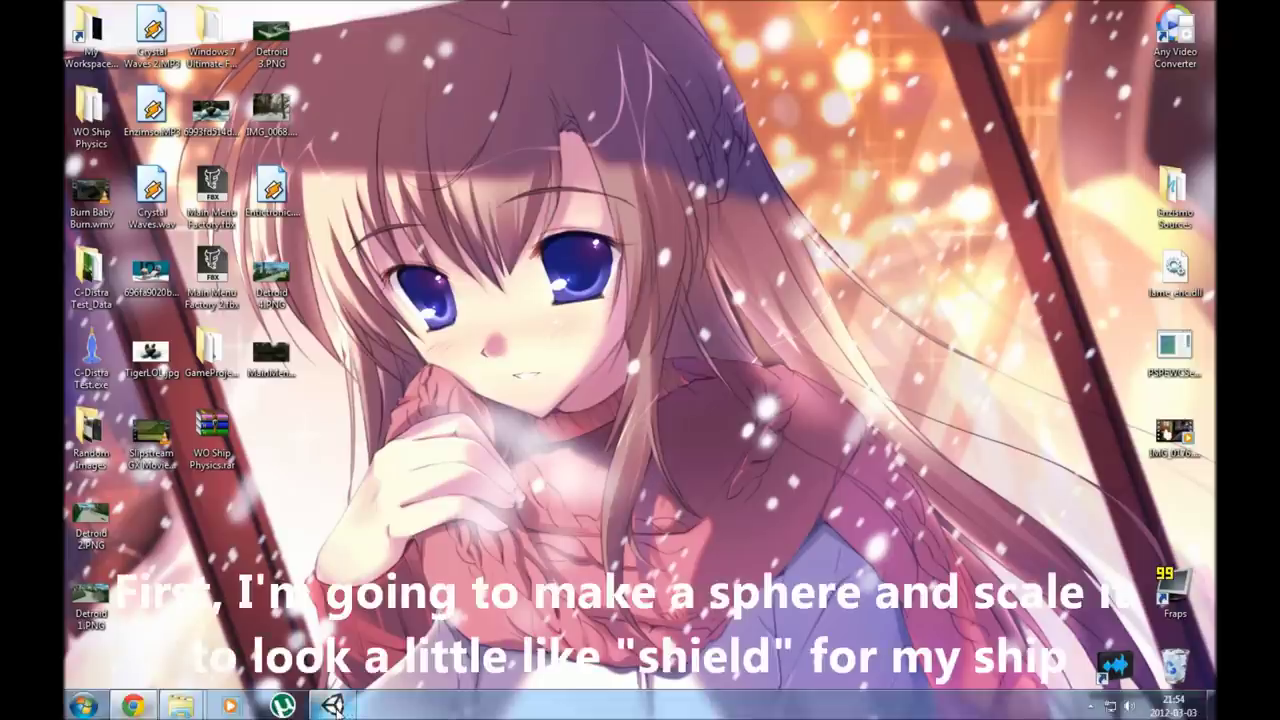
Restore the Unity editor showing the WO Ship Physics Main Menu scene.
left_click(336, 706)
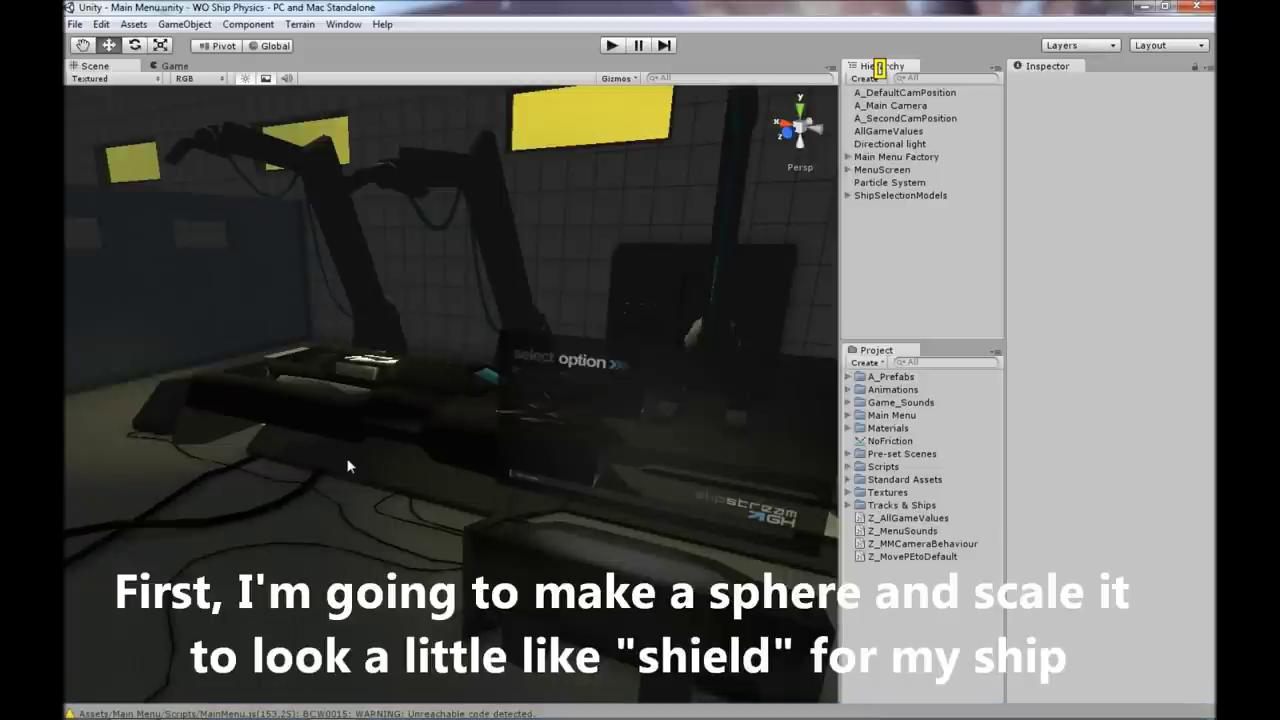
Create a new sphere at the ship via GameObject > Create Other > Sphere.
left_click_drag(326, 362, 520, 380, "alt")
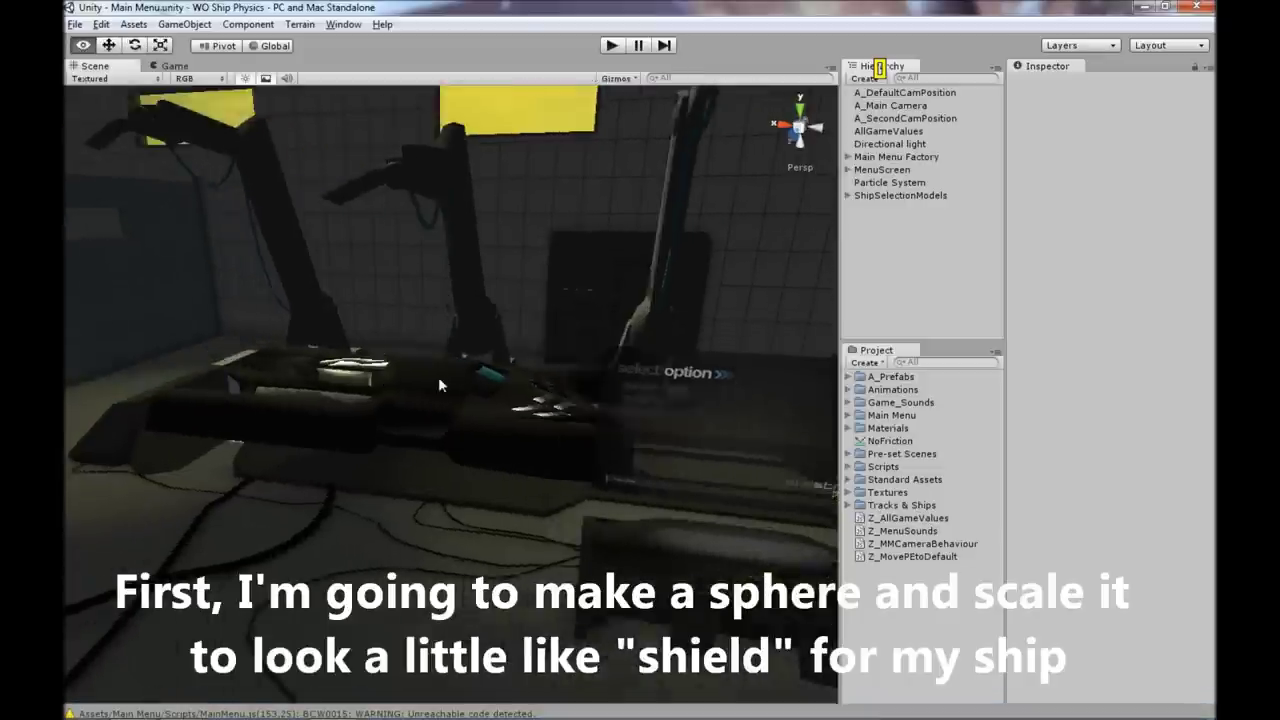
left_click(180, 24)
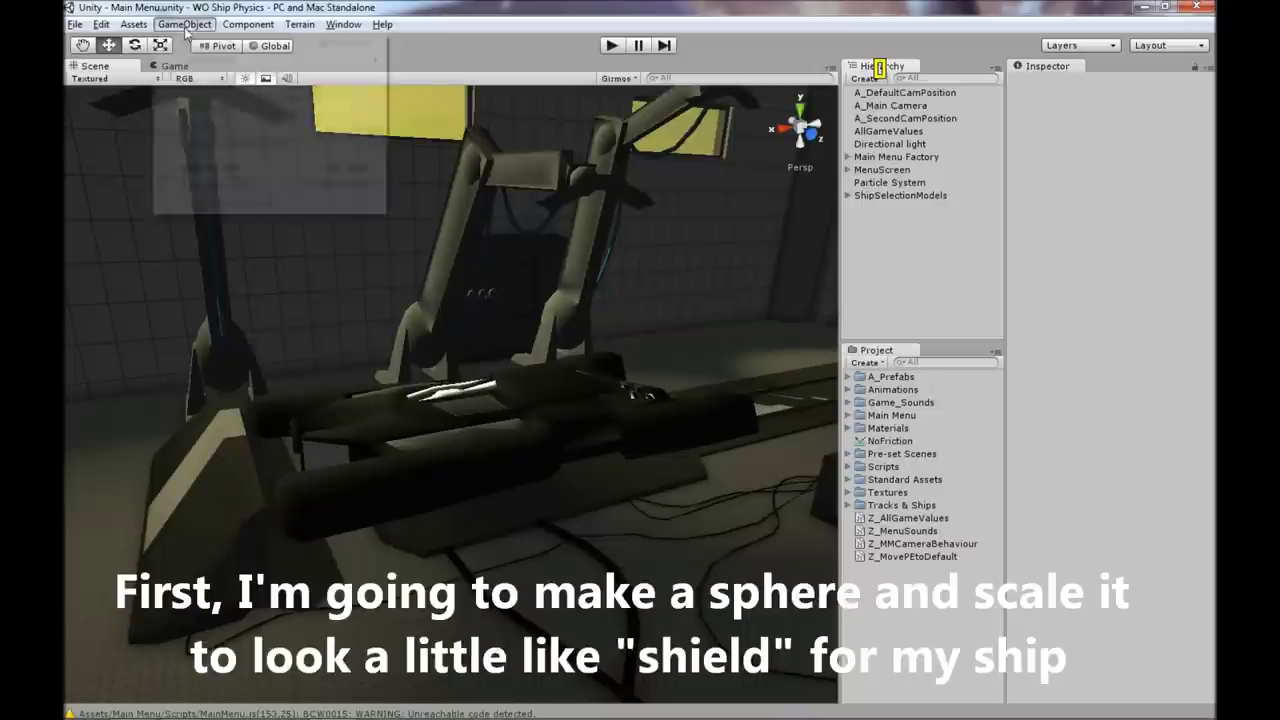
mouse_move(270, 62)
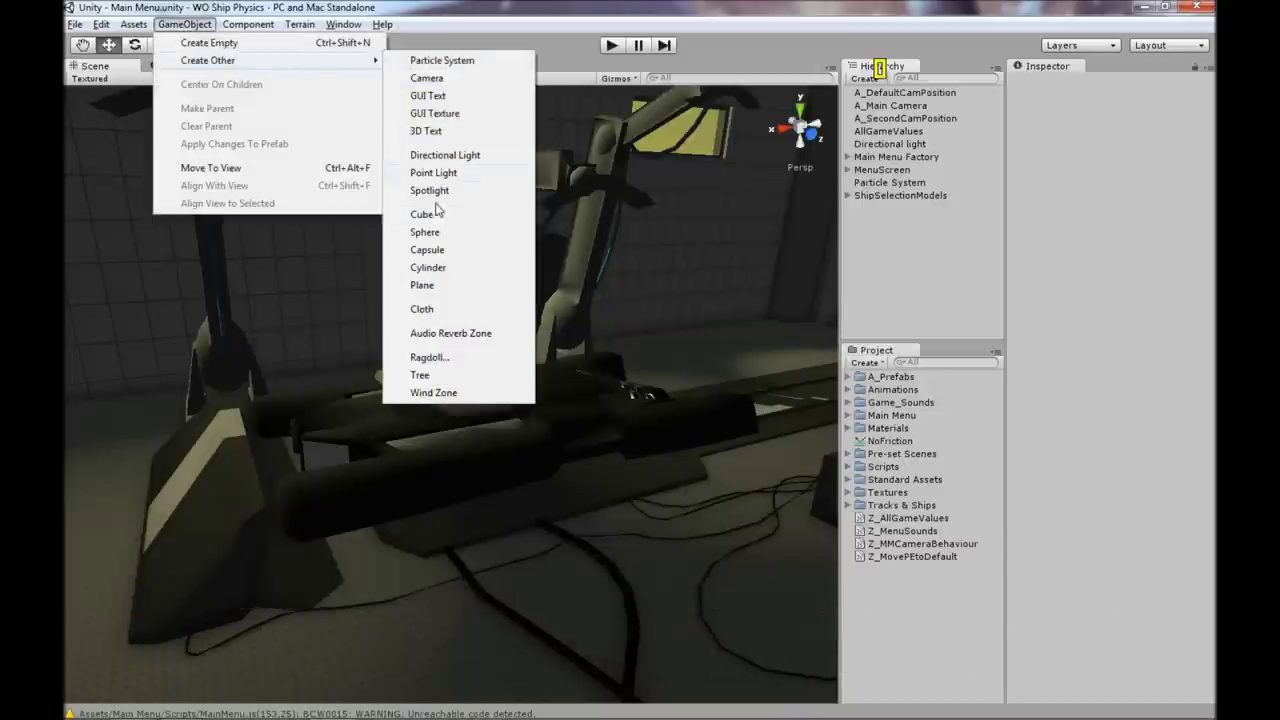
left_click(430, 233)
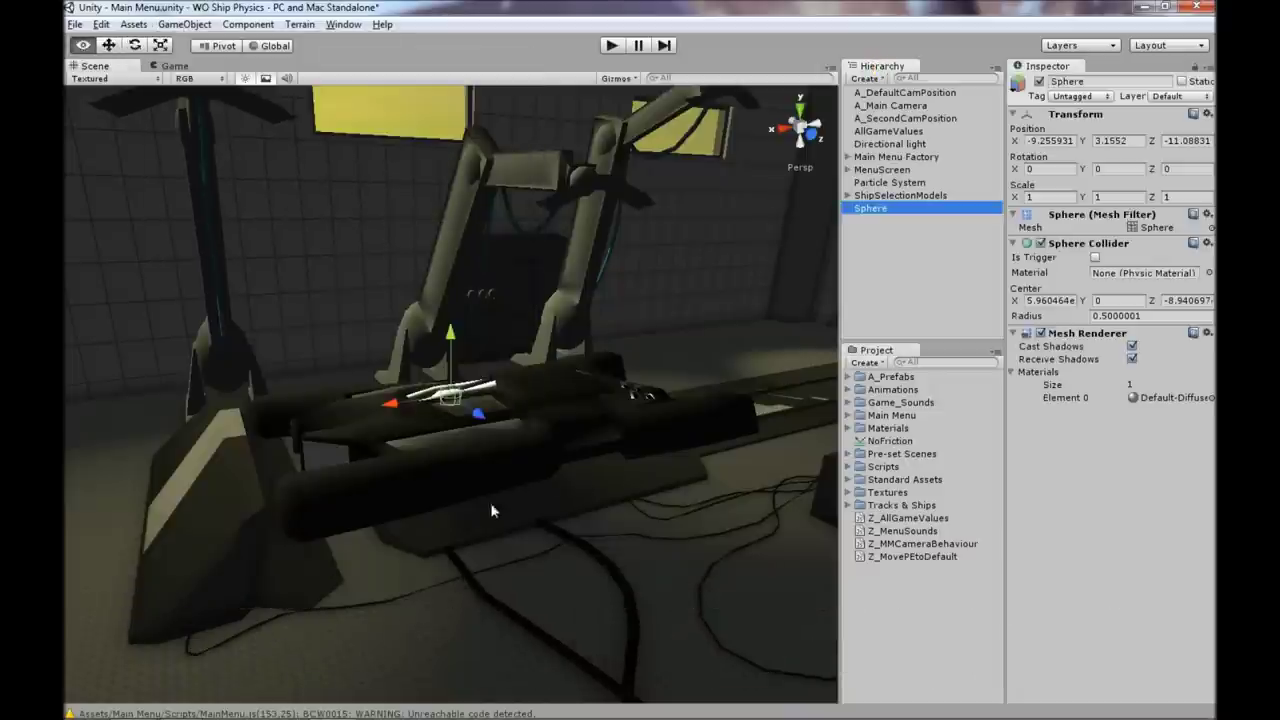
Slide the sphere along its Z axis over the ship.
left_click_drag(490, 502, 513, 487, "alt")
left_click_drag(487, 430, 822, 206)
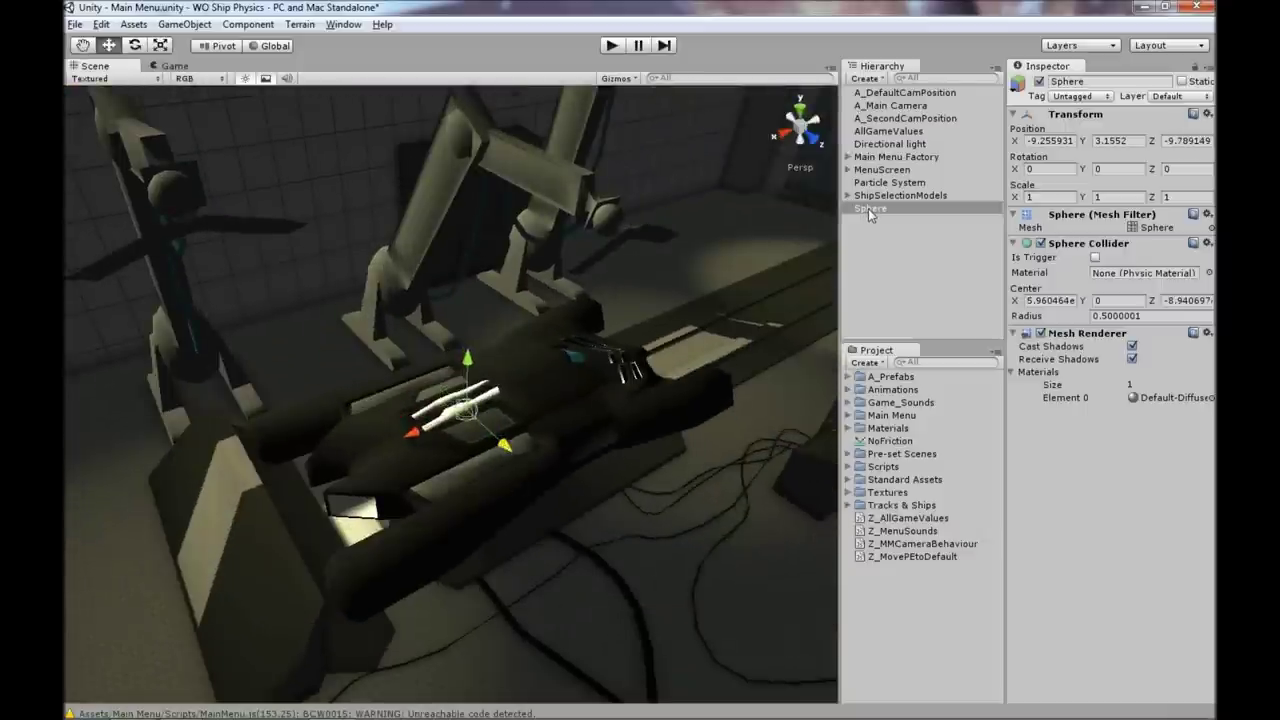
mouse_move(427, 515)
left_mouse_down("alt")
mouse_move(816, 496)
mouse_move(410, 382)
left_mouse_up("alt")
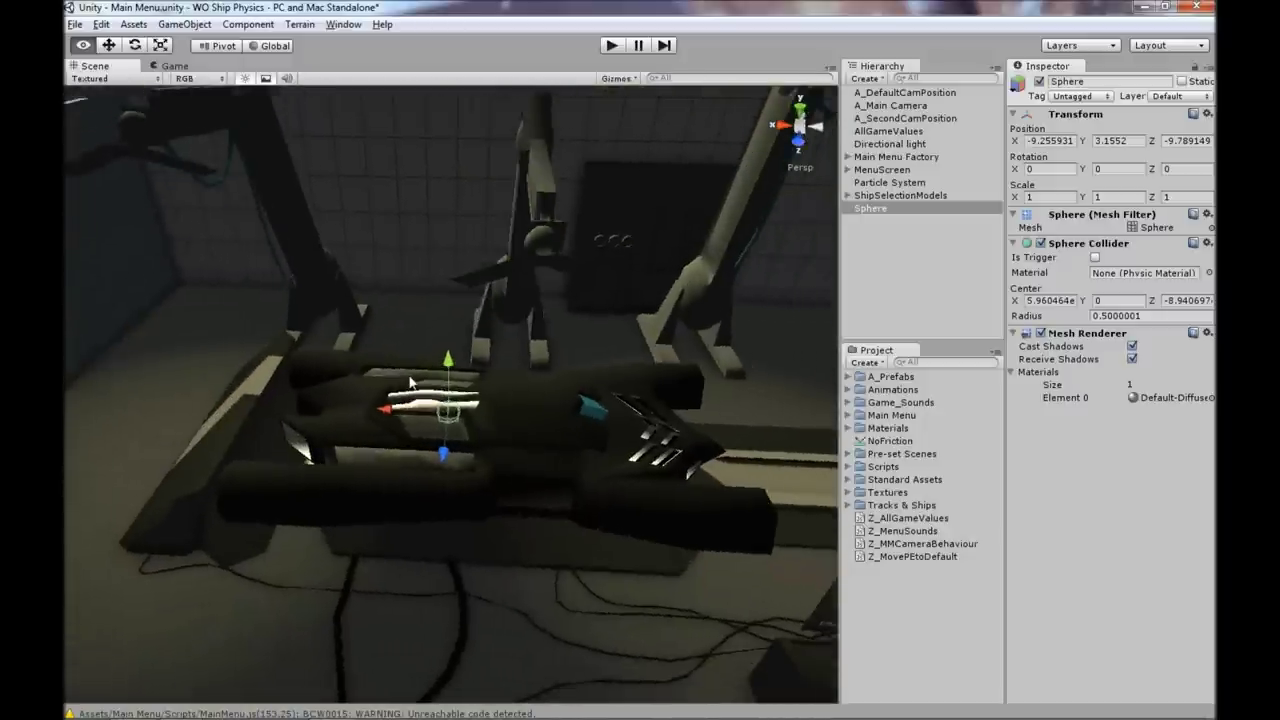
Stretch the sphere along X to a scale of about 23.7.
key("r")
left_click_drag(258, 410, 716, 403)
mouse_move(399, 476)
left_mouse_down("alt")
mouse_move(422, 437)
mouse_move(399, 409)
mouse_move(366, 402)
mouse_move(447, 425)
mouse_move(482, 420)
left_mouse_up("alt")
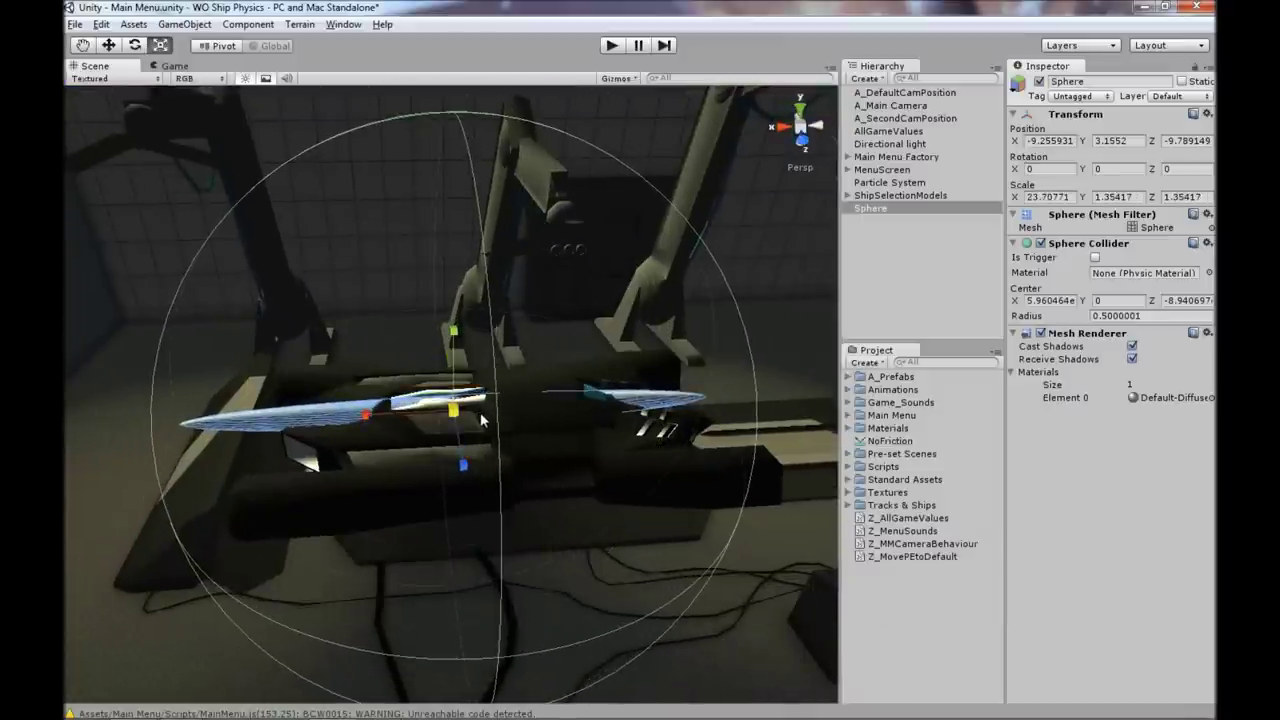
Scale the sphere wider along Z, taller along Y and further along X.
mouse_move(462, 464)
left_mouse_down()
mouse_move(514, 666)
mouse_move(416, 519)
mouse_move(438, 469)
mouse_move(451, 328)
mouse_move(433, 184)
left_mouse_up()
left_click_drag(380, 309, 475, 488, "alt")
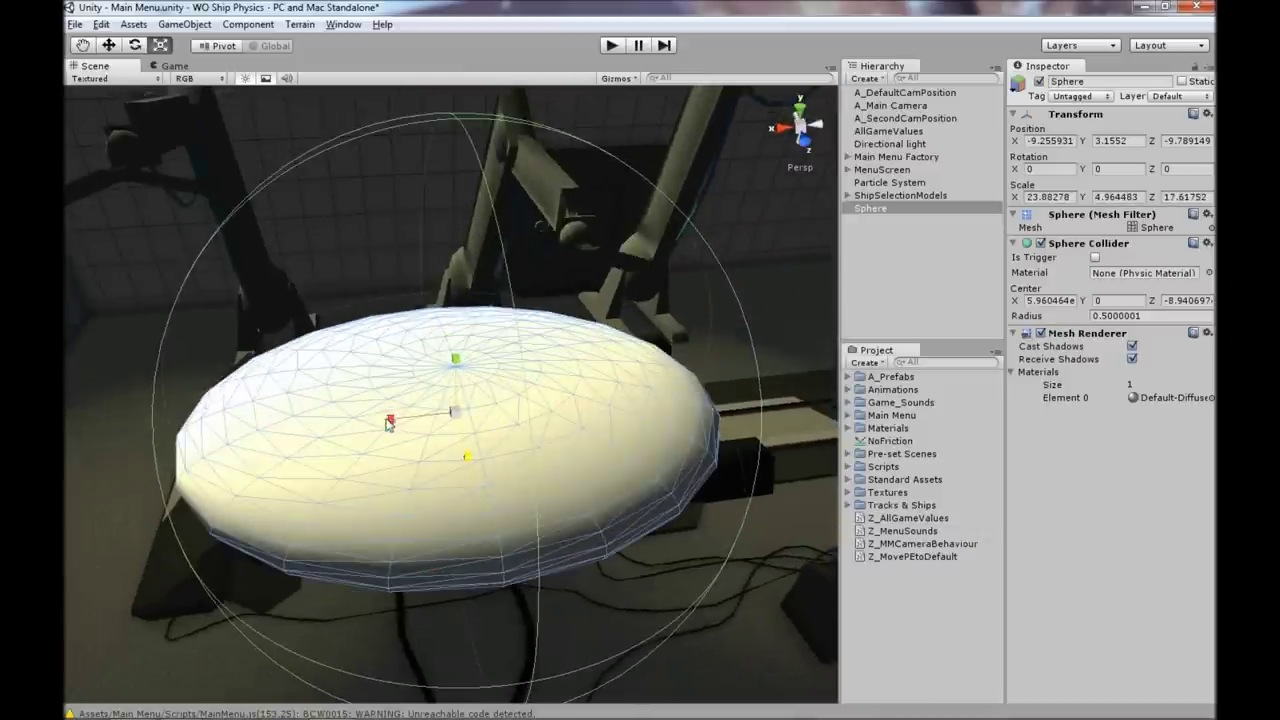
left_click_drag(390, 423, 374, 423)
Move the sphere down onto the ship and along X over it.
key("w")
left_click_drag(454, 364, 455, 383)
mouse_move(388, 438)
left_mouse_down()
mouse_move(458, 425)
mouse_move(377, 286)
mouse_move(421, 416)
left_mouse_up()
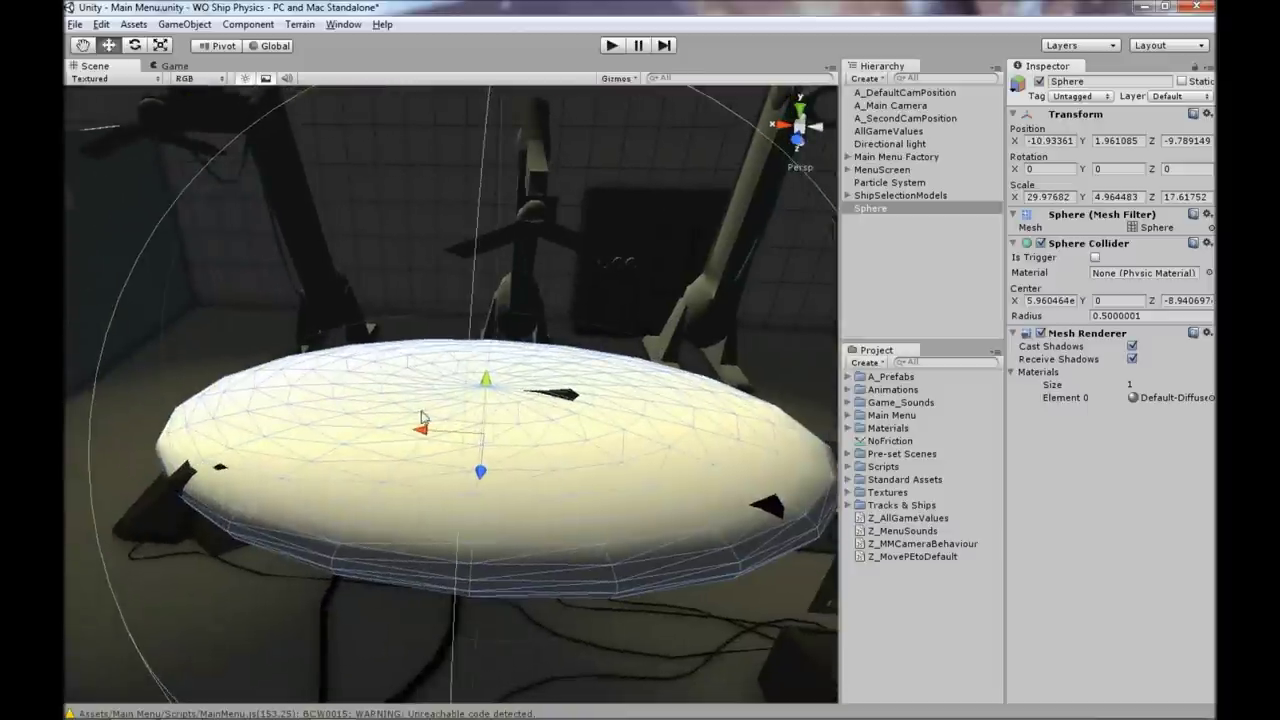
Fine-tune the dome's scale to about 30.73 by 6.86 by 17.19.
key("r")
left_click_drag(490, 373, 485, 372)
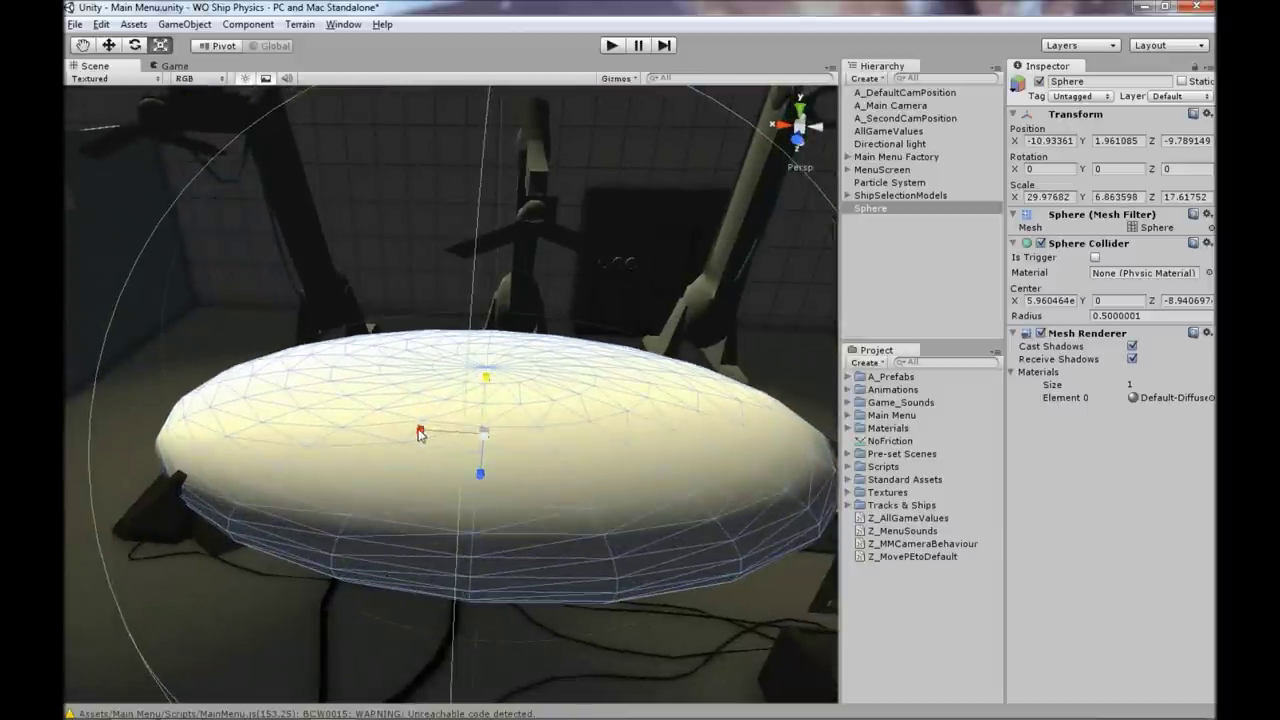
mouse_move(417, 429)
left_mouse_down()
mouse_move(633, 380)
mouse_move(565, 440)
mouse_move(461, 454)
mouse_move(363, 409)
mouse_move(420, 409)
left_mouse_up()
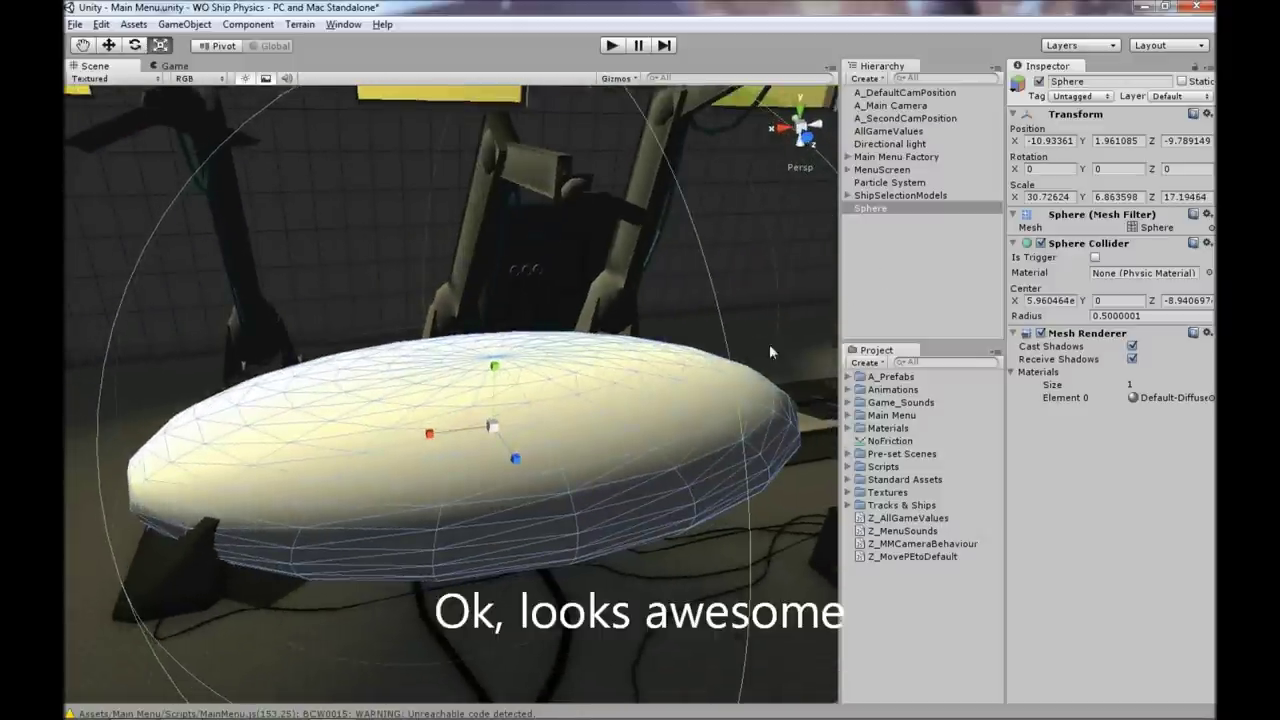
left_click_drag(770, 351, 820, 320, "alt")
left_click(865, 256)
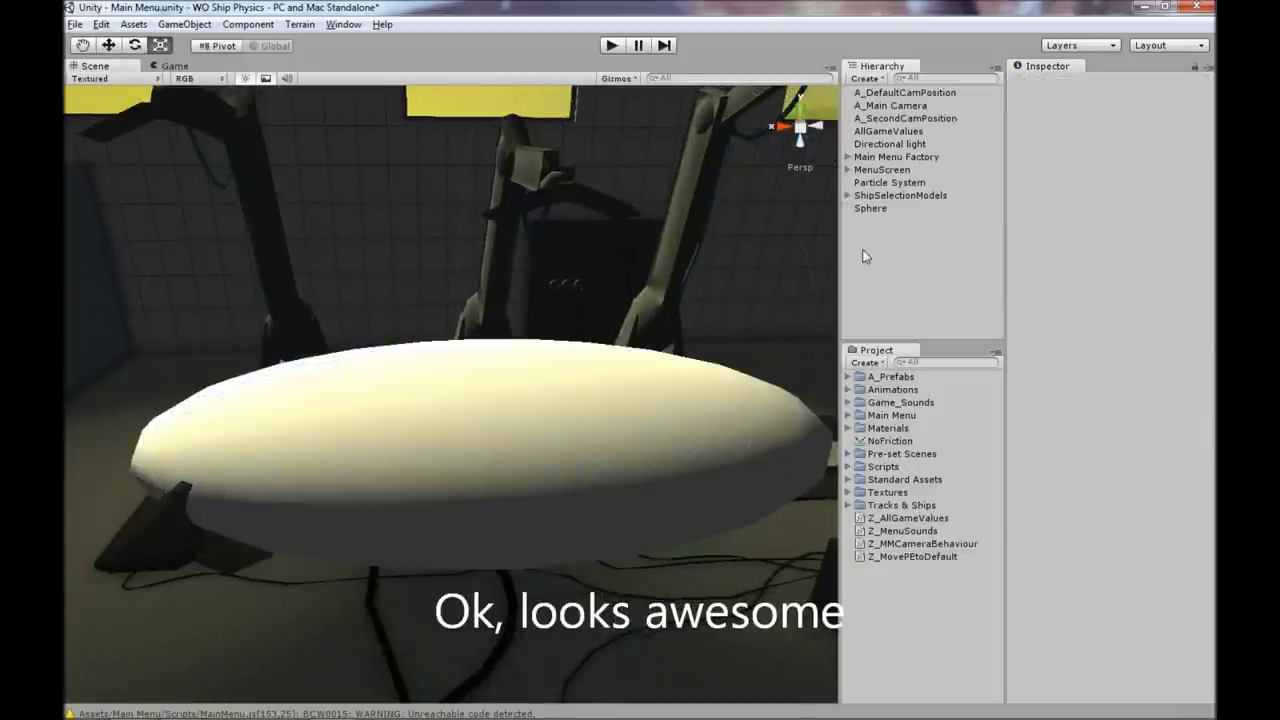
Reselect the Sphere and browse the Textures folder down to the Water material.
mouse_move(477, 431)
left_mouse_down("alt")
mouse_move(486, 409)
mouse_move(434, 374)
mouse_move(673, 282)
left_mouse_up("alt")
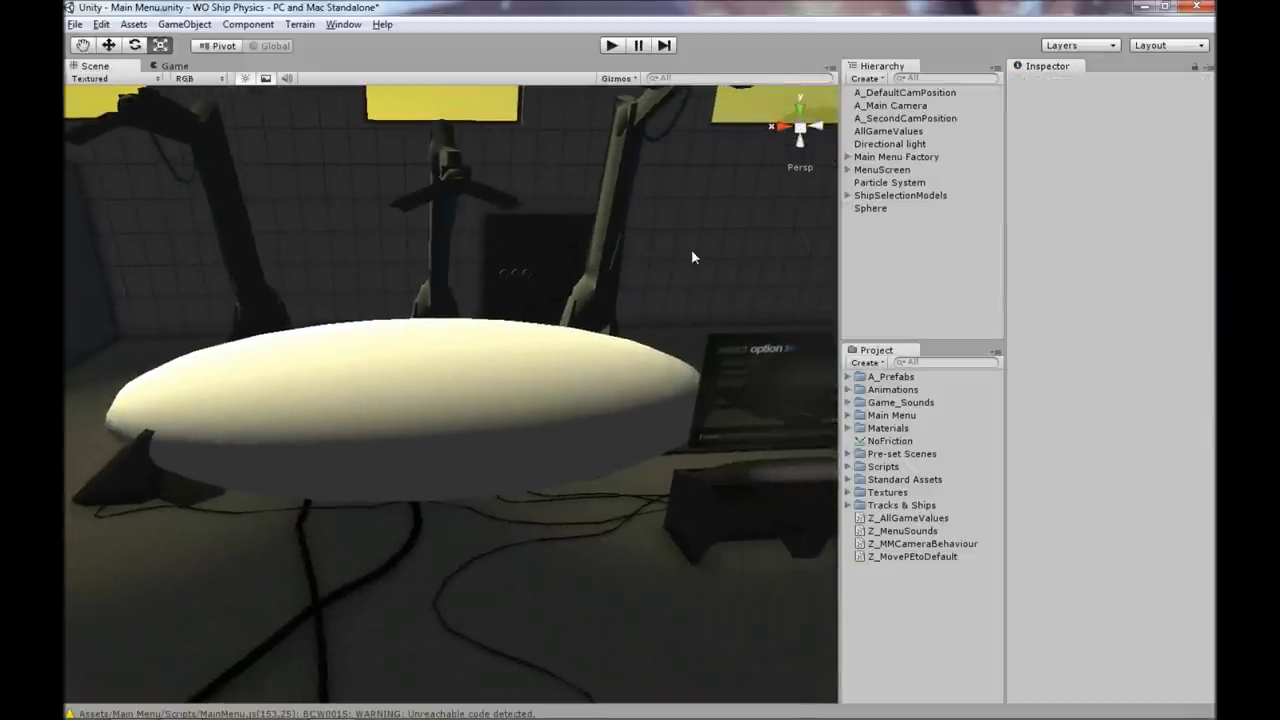
left_click(875, 209)
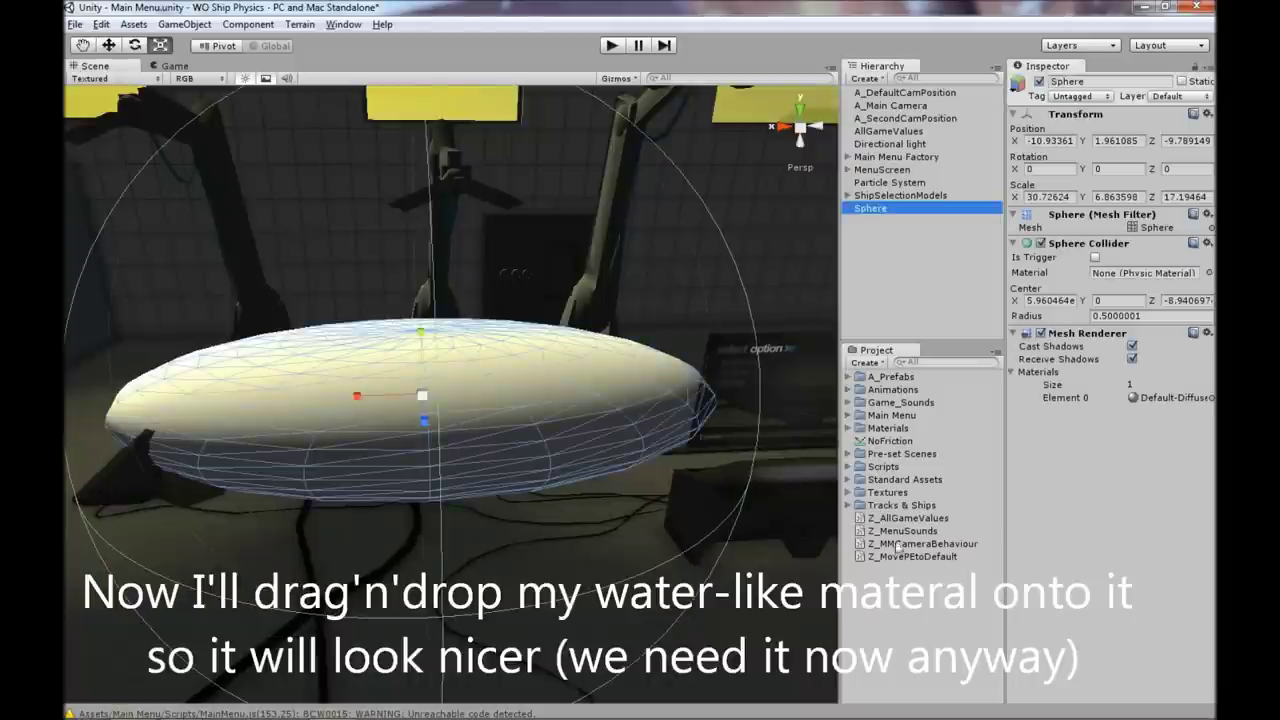
left_click(850, 428)
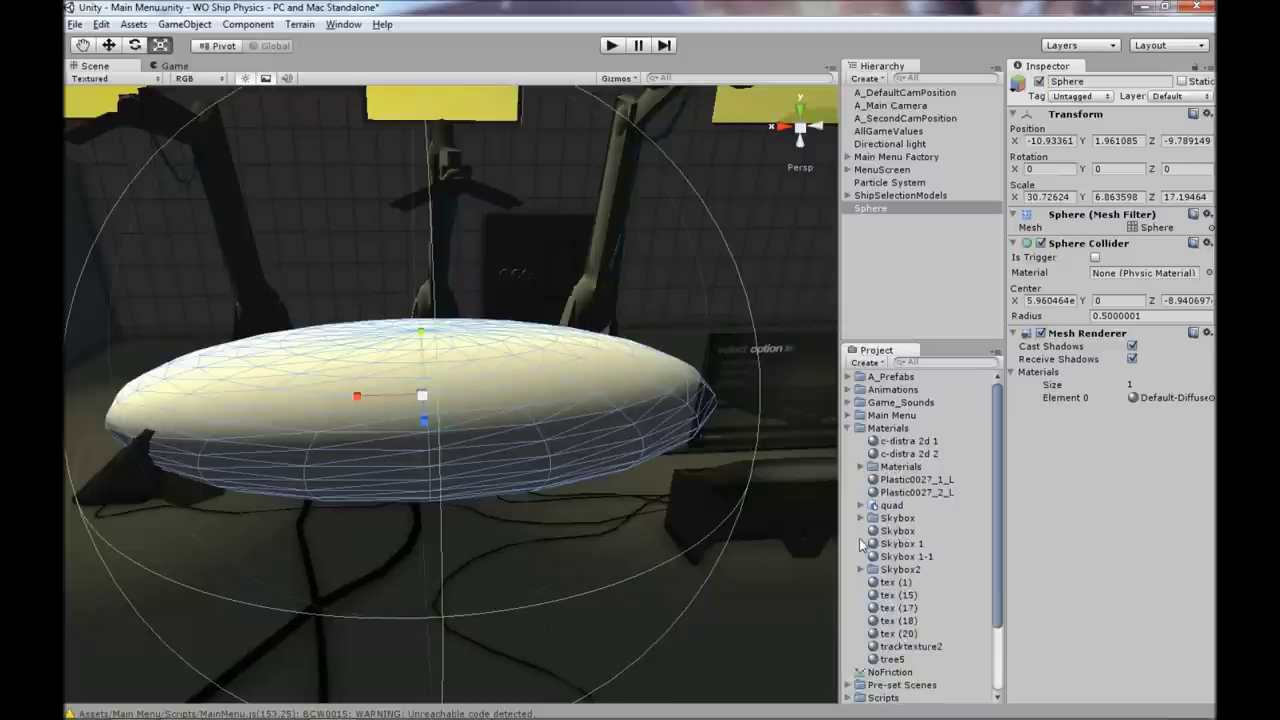
left_click(849, 428)
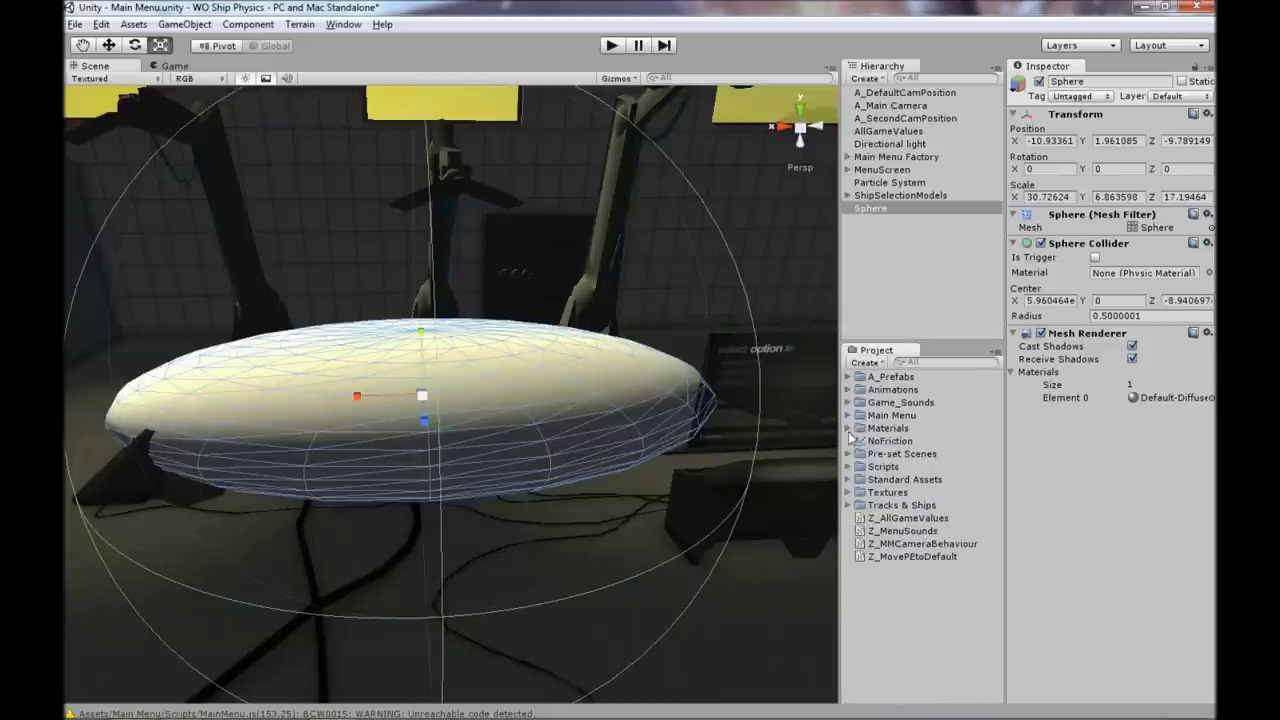
left_click(850, 492)
scroll(858, 515, "down", 2)
scroll(862, 528, "down", 2)
scroll(866, 536, "down", 2)
scroll(910, 505, "down", 2)
scroll(907, 525, "down", 3)
scroll(905, 550, "down", 2)
scroll(902, 566, "down", 2)
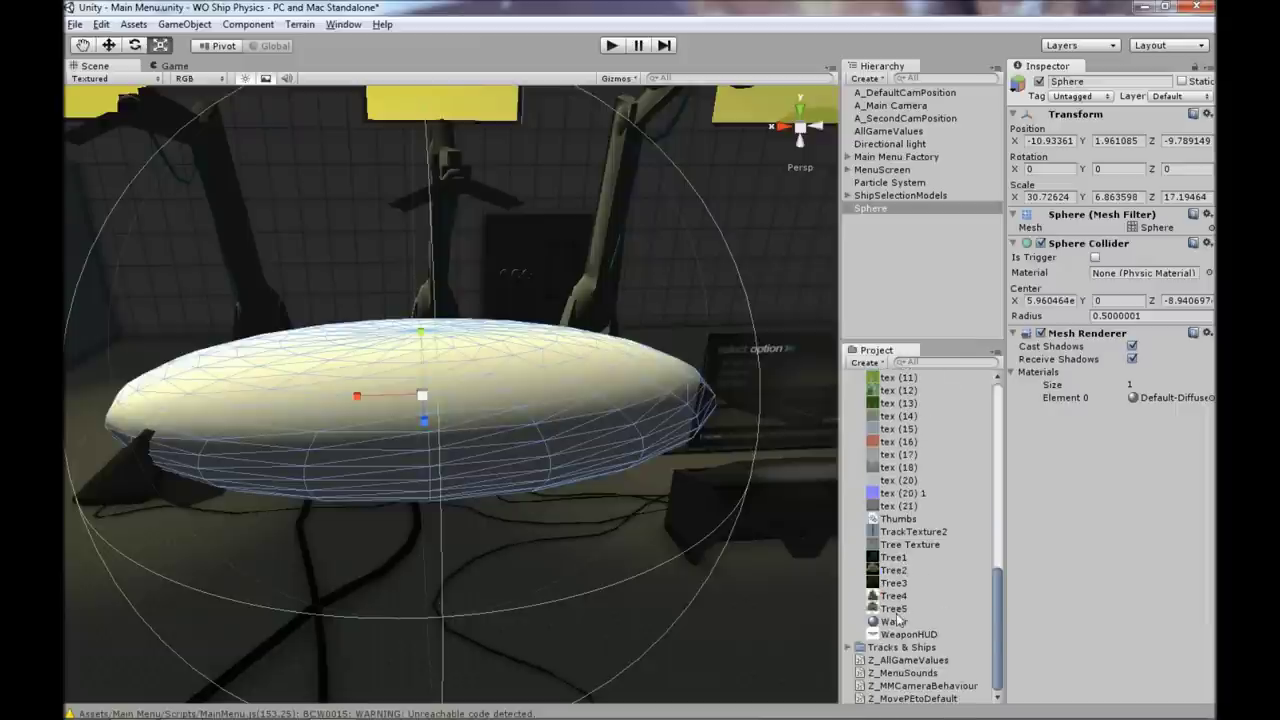
Apply the Water material to the sphere and set its Main Color alpha to 43.
left_click_drag(896, 627, 535, 447)
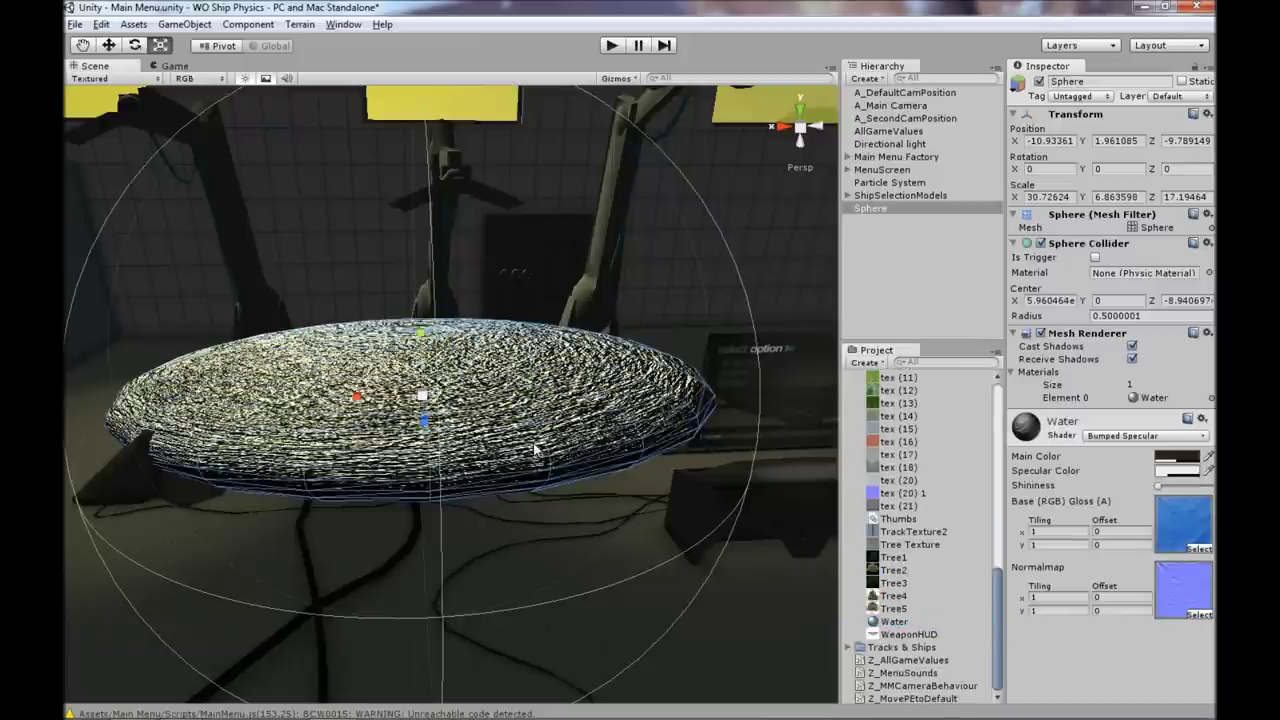
left_click_drag(409, 433, 470, 480, "alt")
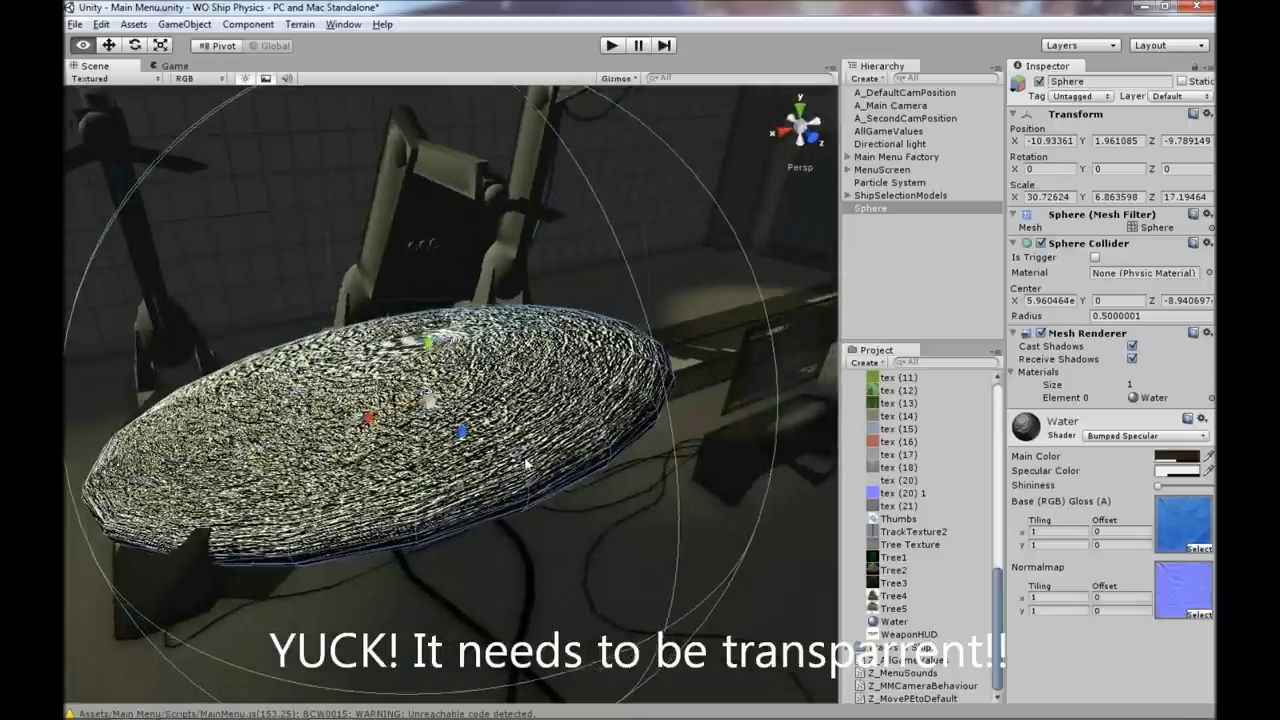
left_click(1176, 460)
left_click_drag(129, 256, 99, 256)
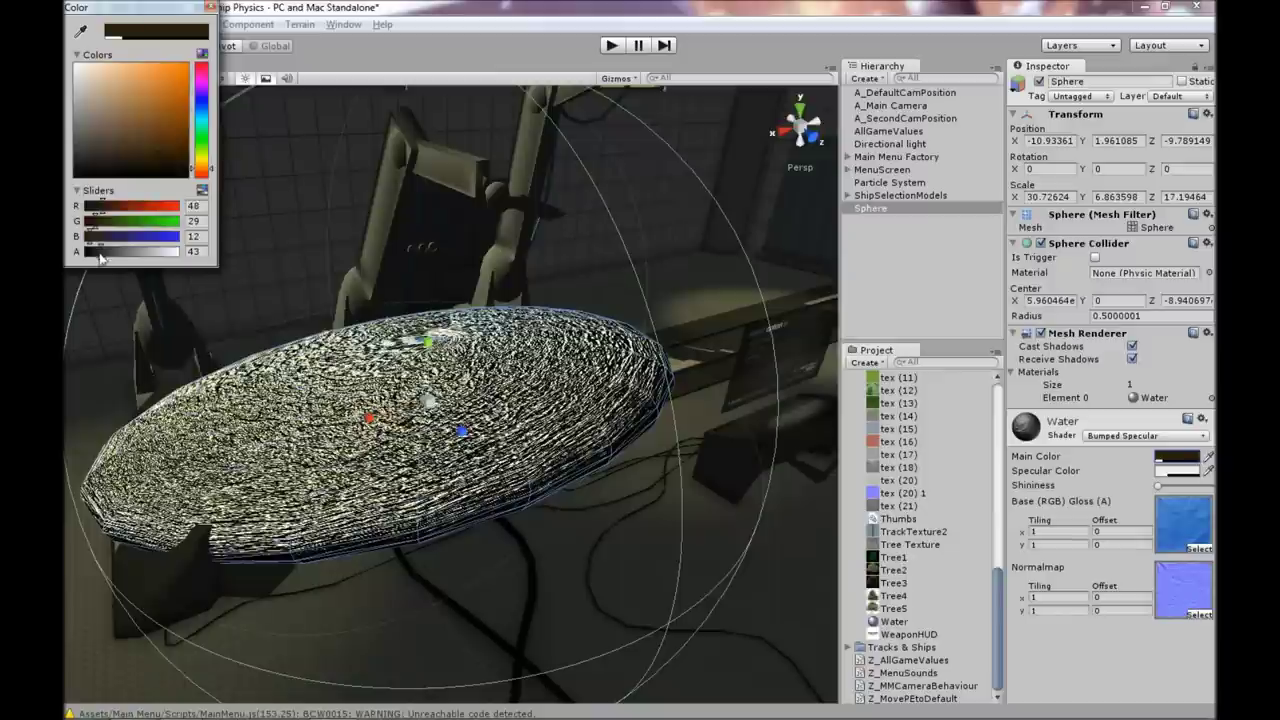
left_click(1124, 443)
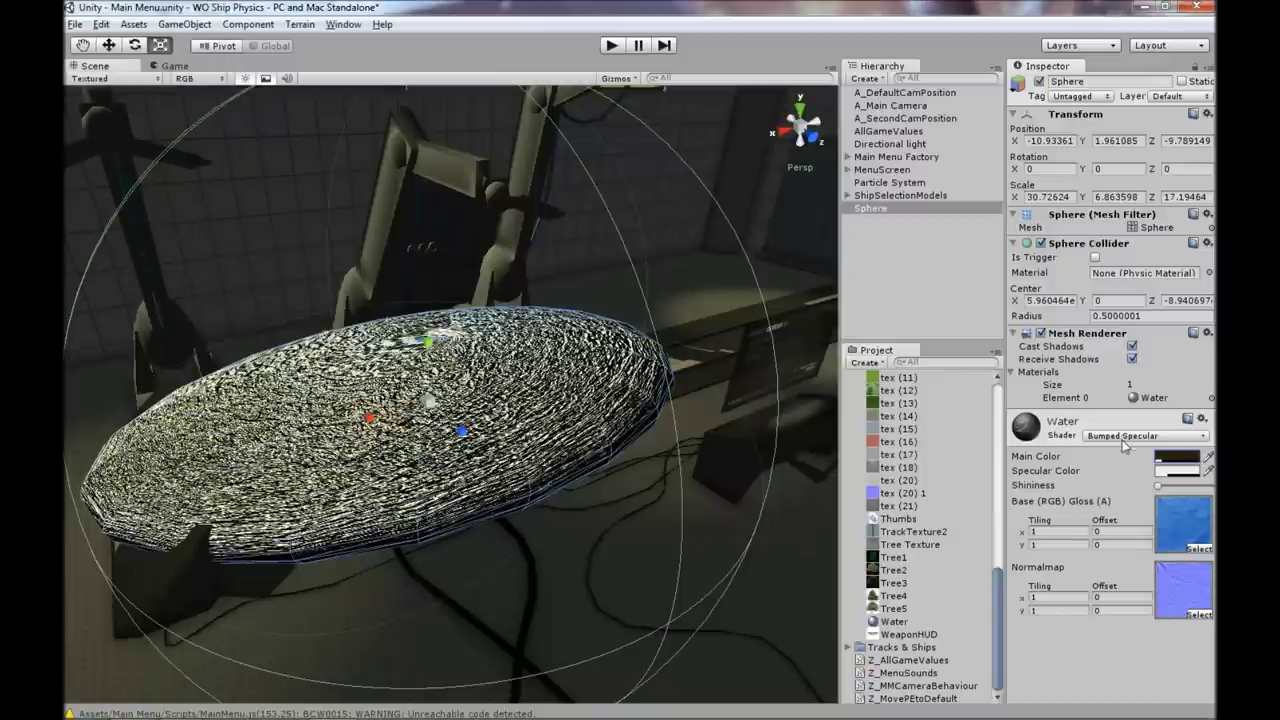
left_click(1205, 437)
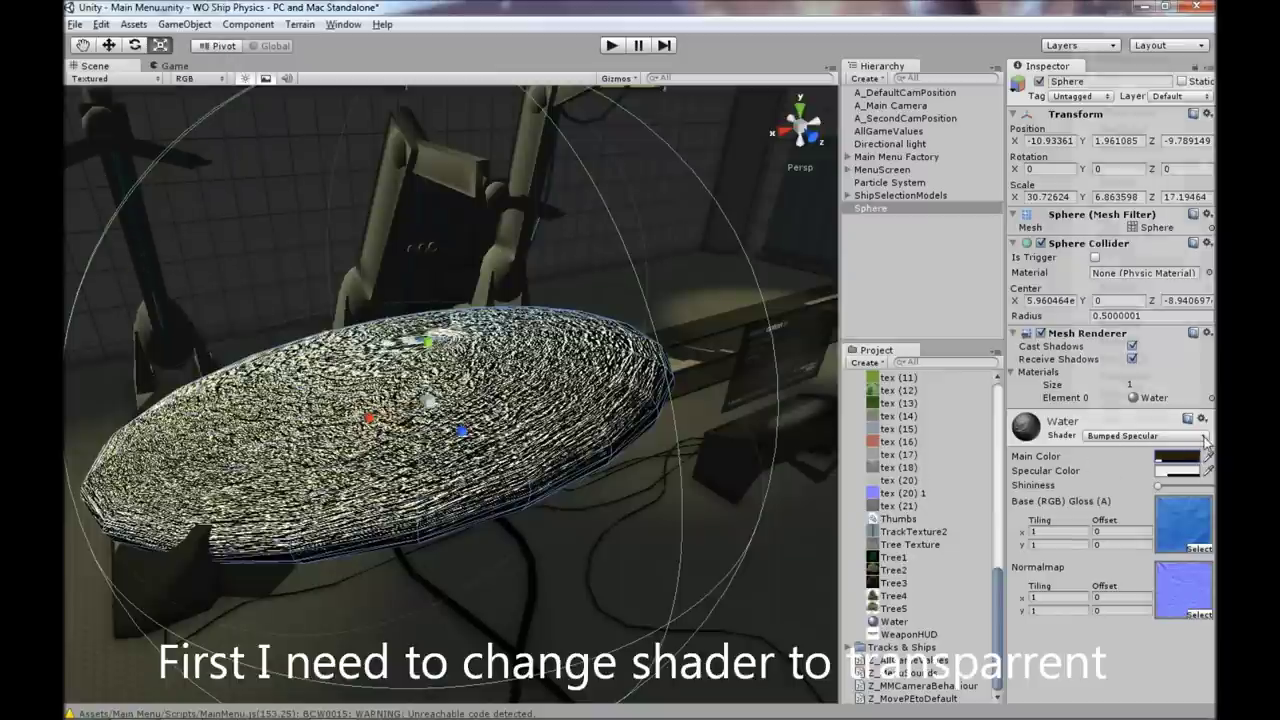
Switch the Water shader to Transparent/Specular and raise Main Color opacity to 127.
mouse_move(1149, 387)
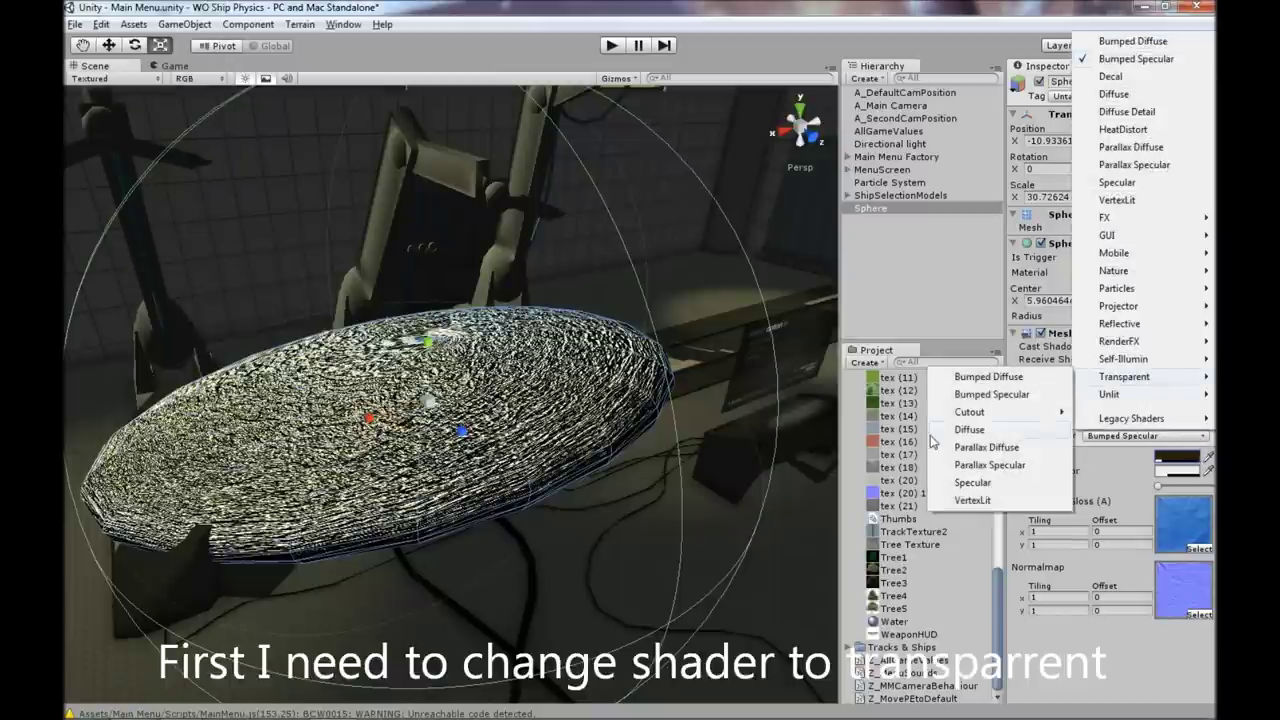
left_click(984, 484)
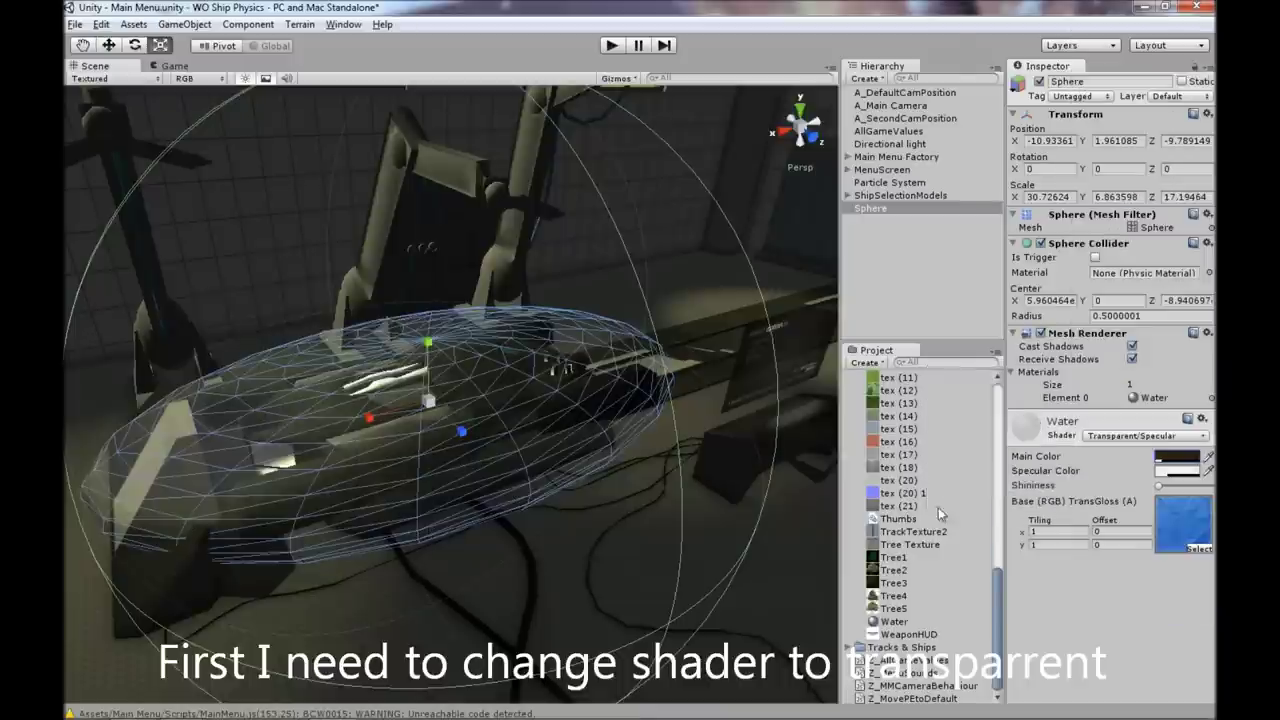
left_click(1175, 460)
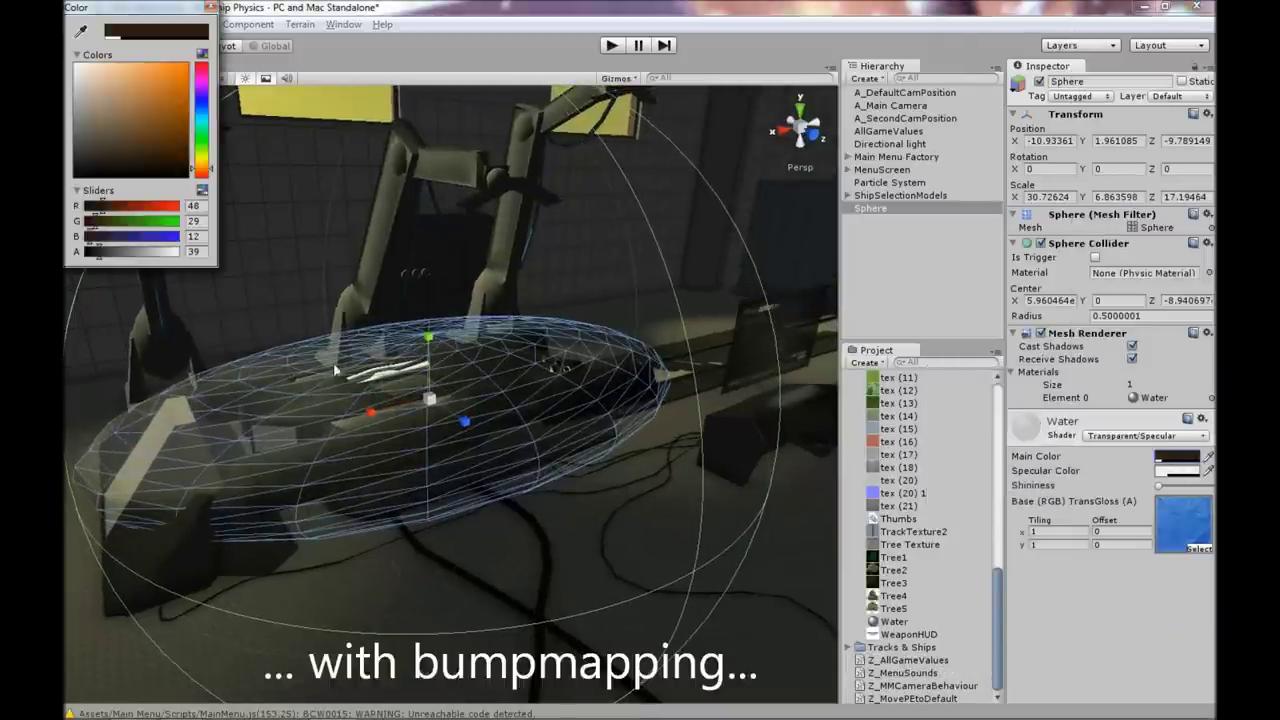
left_click_drag(129, 259, 131, 252)
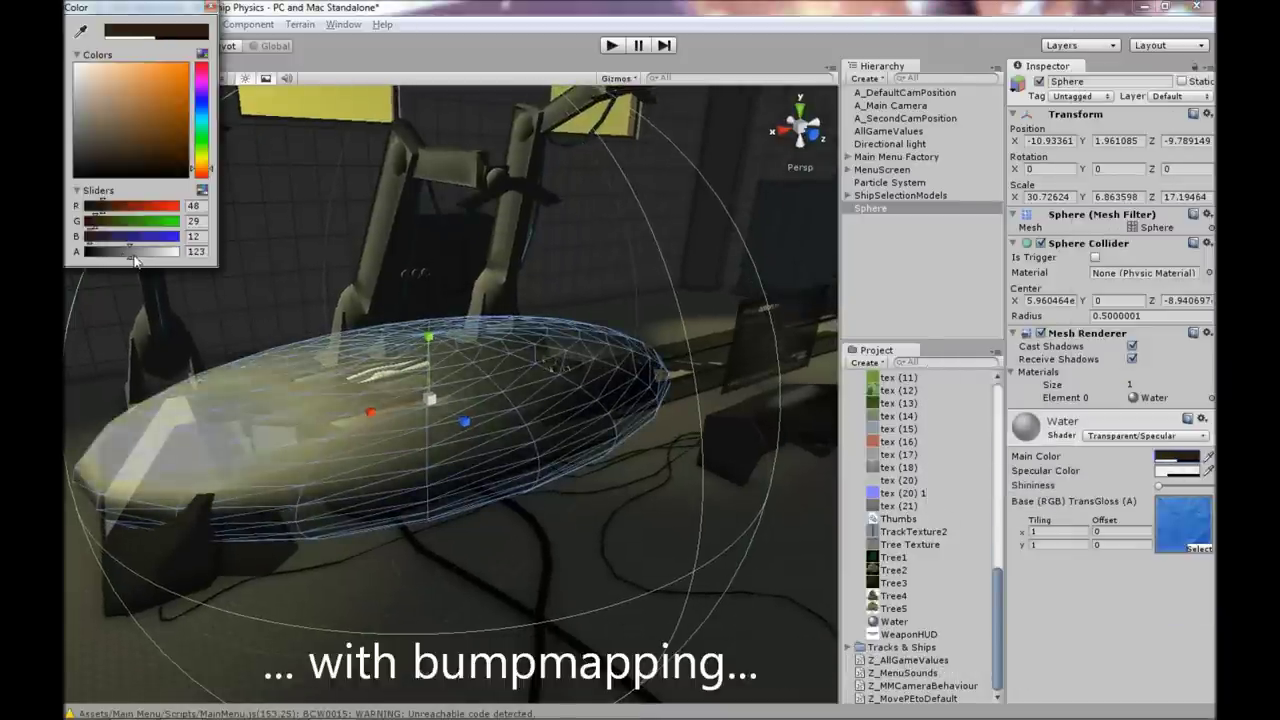
Keep Transparent/Specular and raise the Specular Color opacity to 253.
left_click(1145, 436)
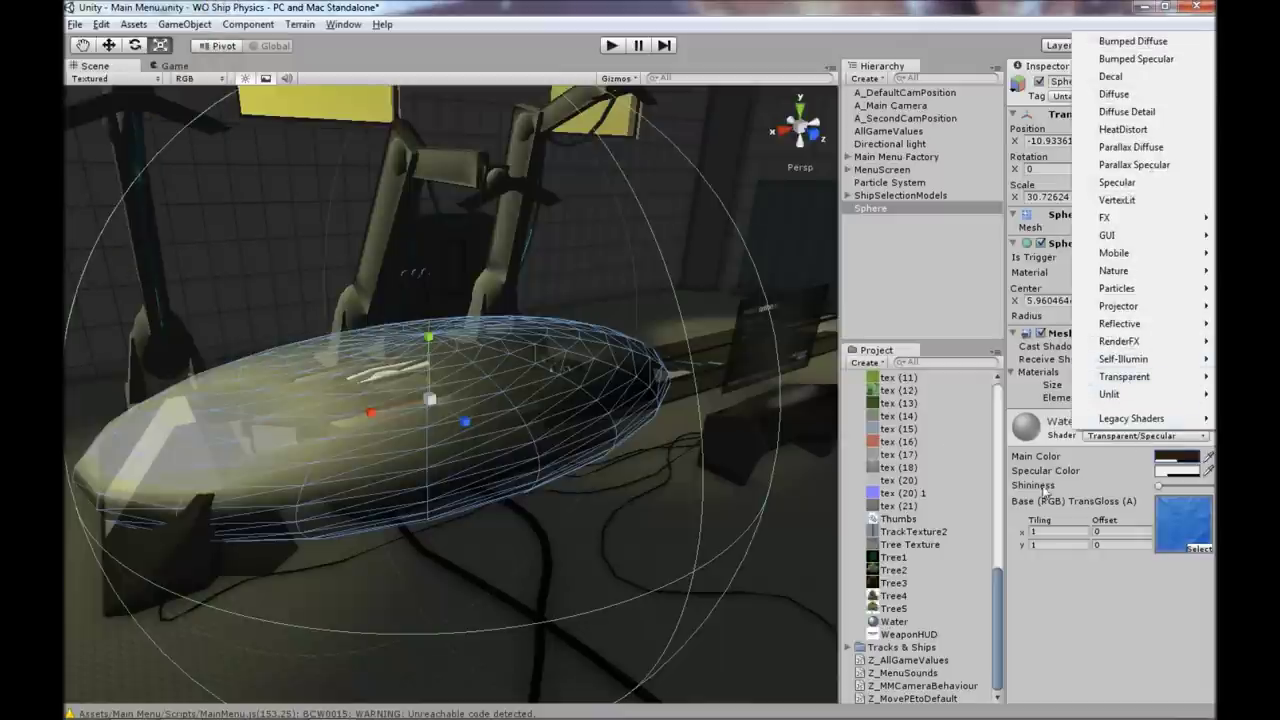
mouse_move(1150, 380)
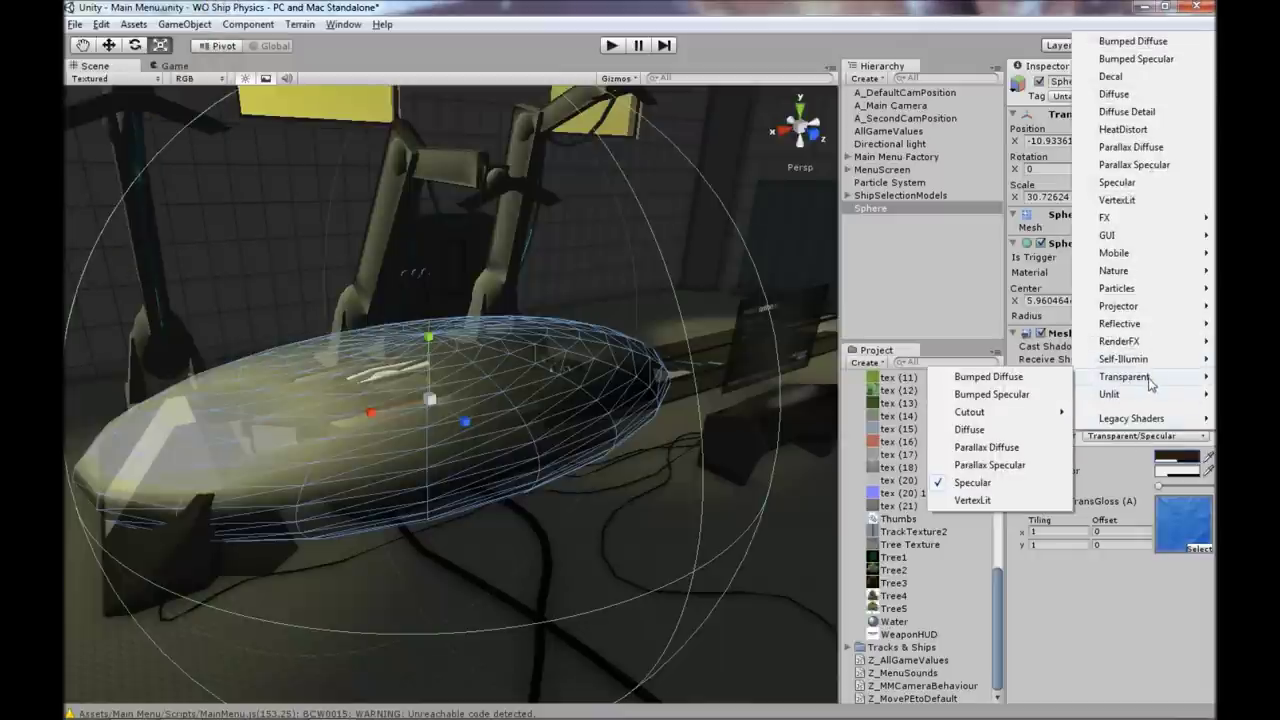
left_click(1030, 531)
type("6")
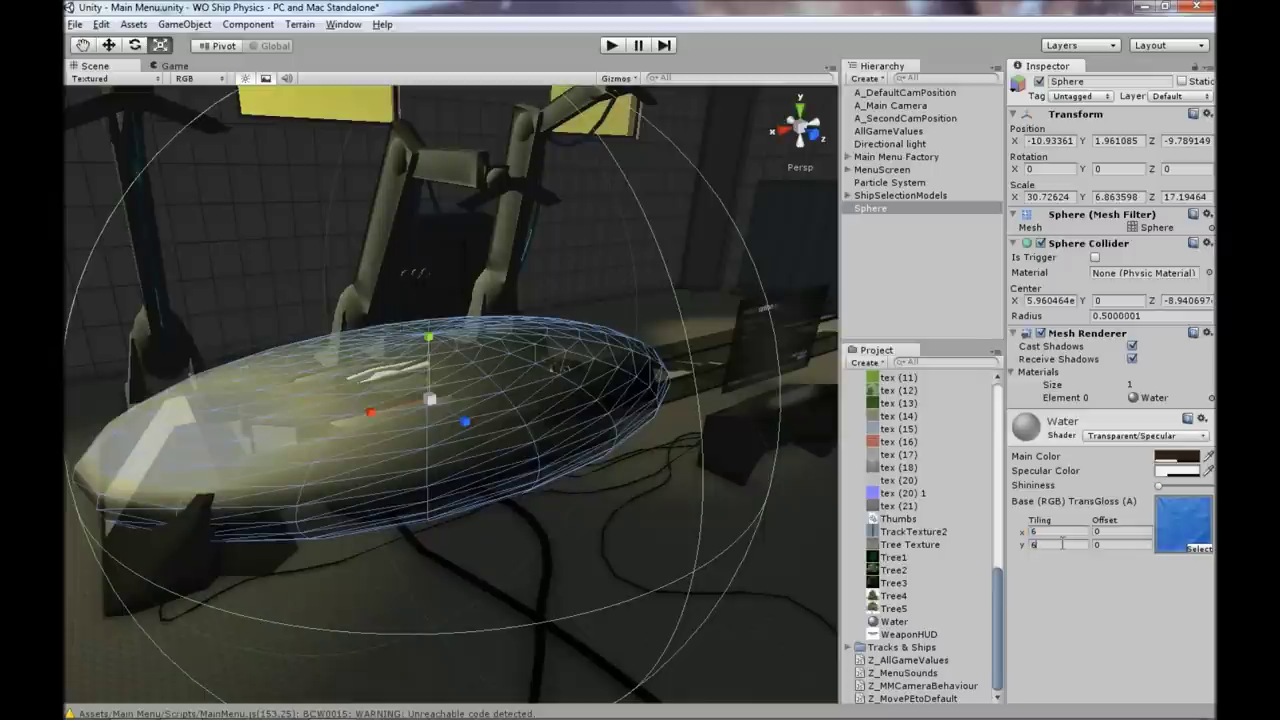
left_click(1174, 474)
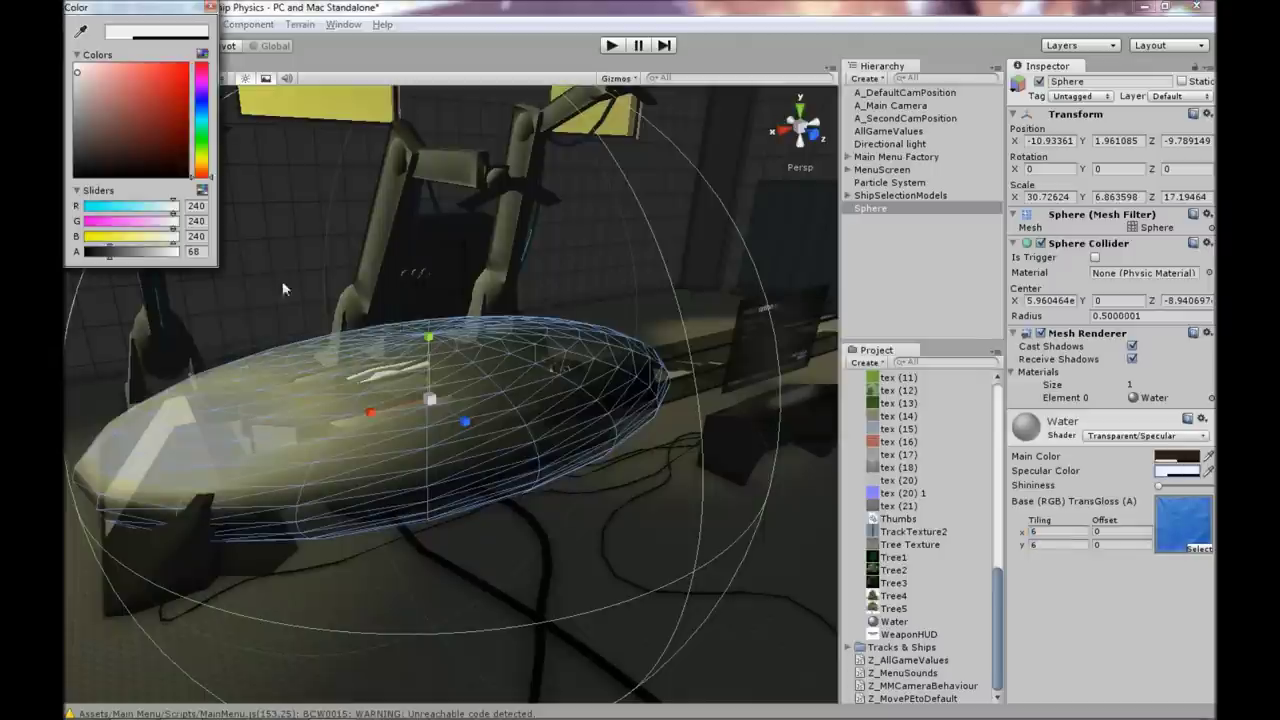
left_click_drag(118, 257, 186, 256)
left_click(1150, 440)
mouse_move(1157, 380)
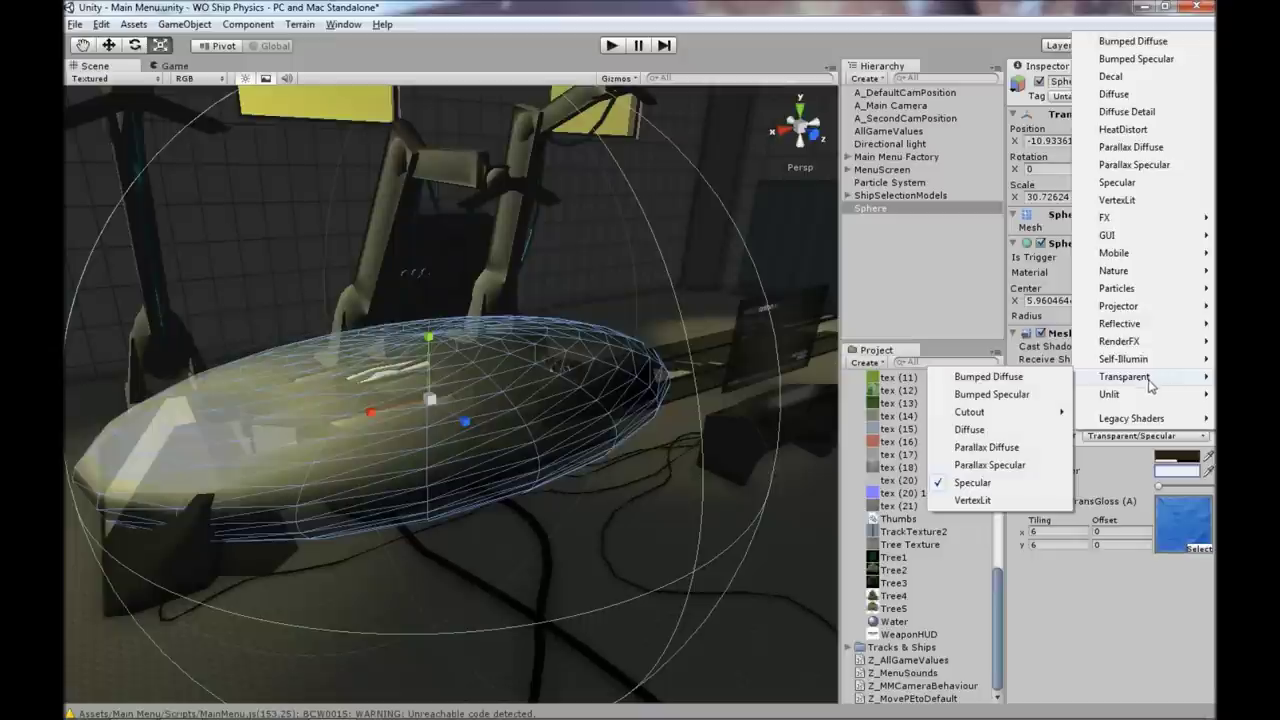
Switch to Transparent/Bumped Specular and lower the colour opacity for more transparency.
left_click(1012, 396)
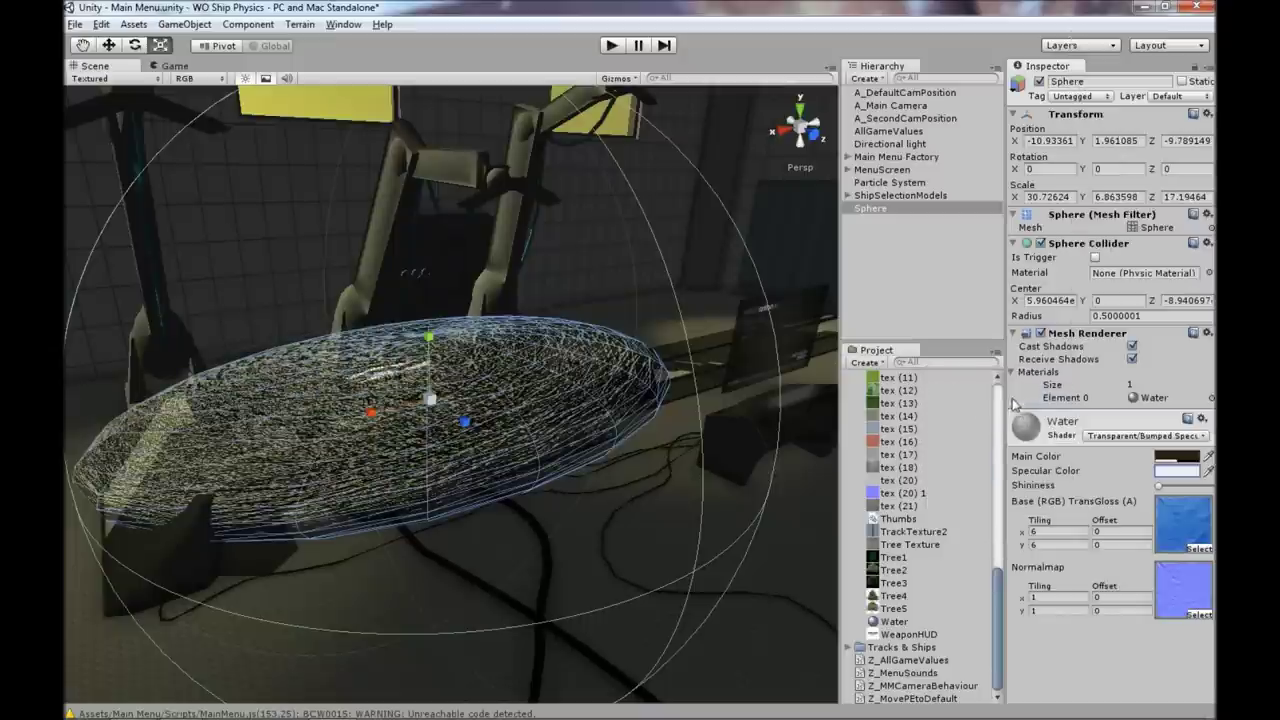
left_click(1176, 471)
left_click_drag(124, 257, 113, 256)
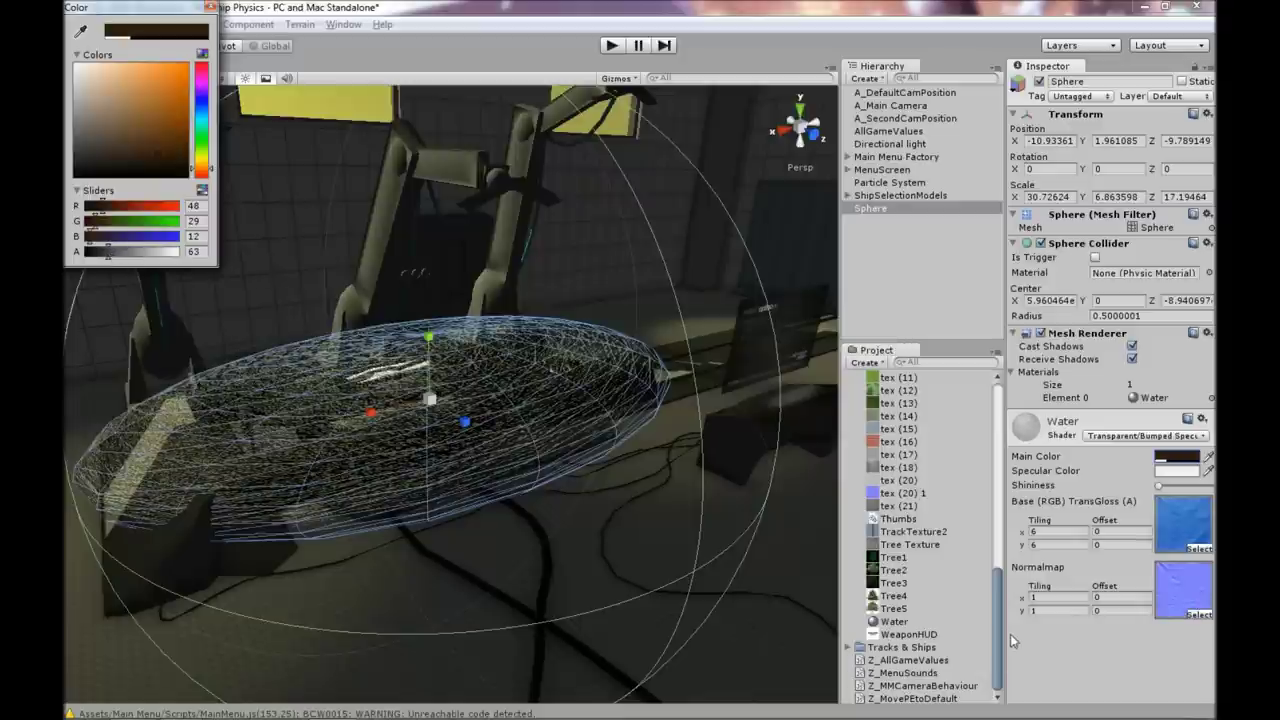
left_click_drag(283, 386, 317, 389, "alt")
Set the Normalmap tiling to 6 by 6.
left_click(1054, 596)
type("6")
key("Tab")
type("6")
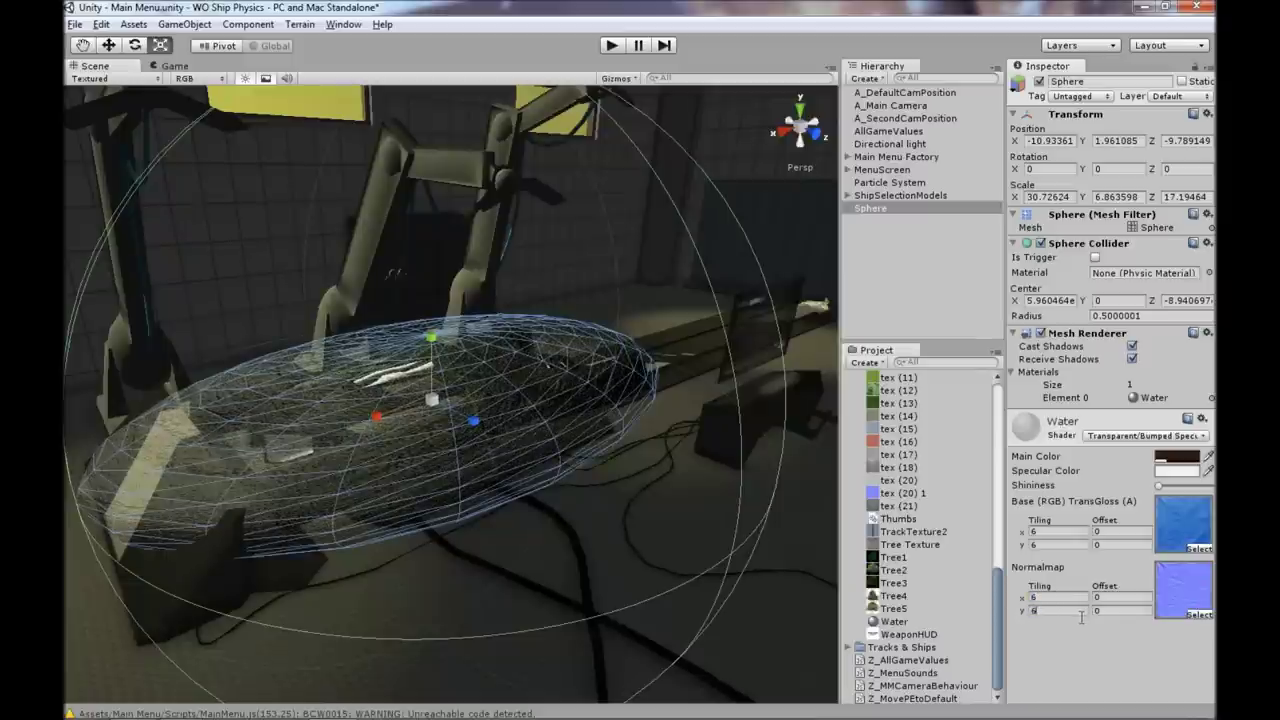
left_click(519, 391)
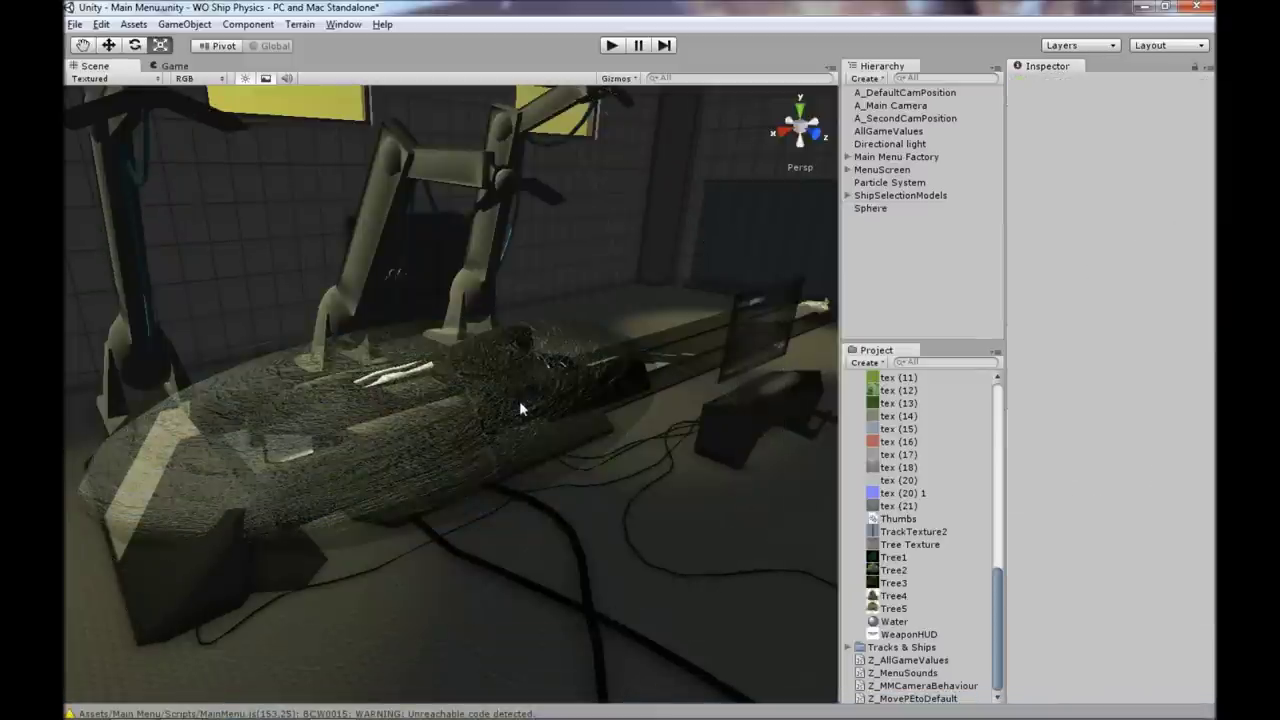
Inspect the shield from several angles, then nudge the sphere to X about -11.53.
left_click_drag(454, 437, 317, 551, "alt")
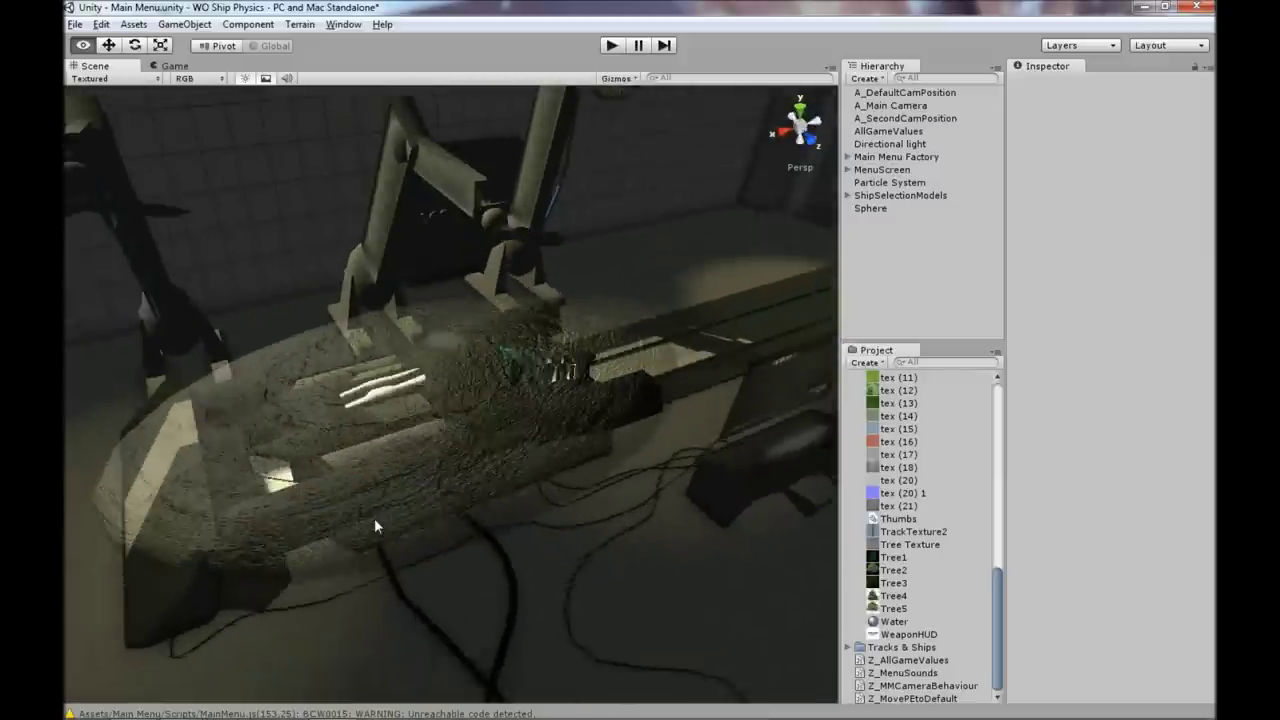
left_click_drag(317, 551, 407, 407, "alt")
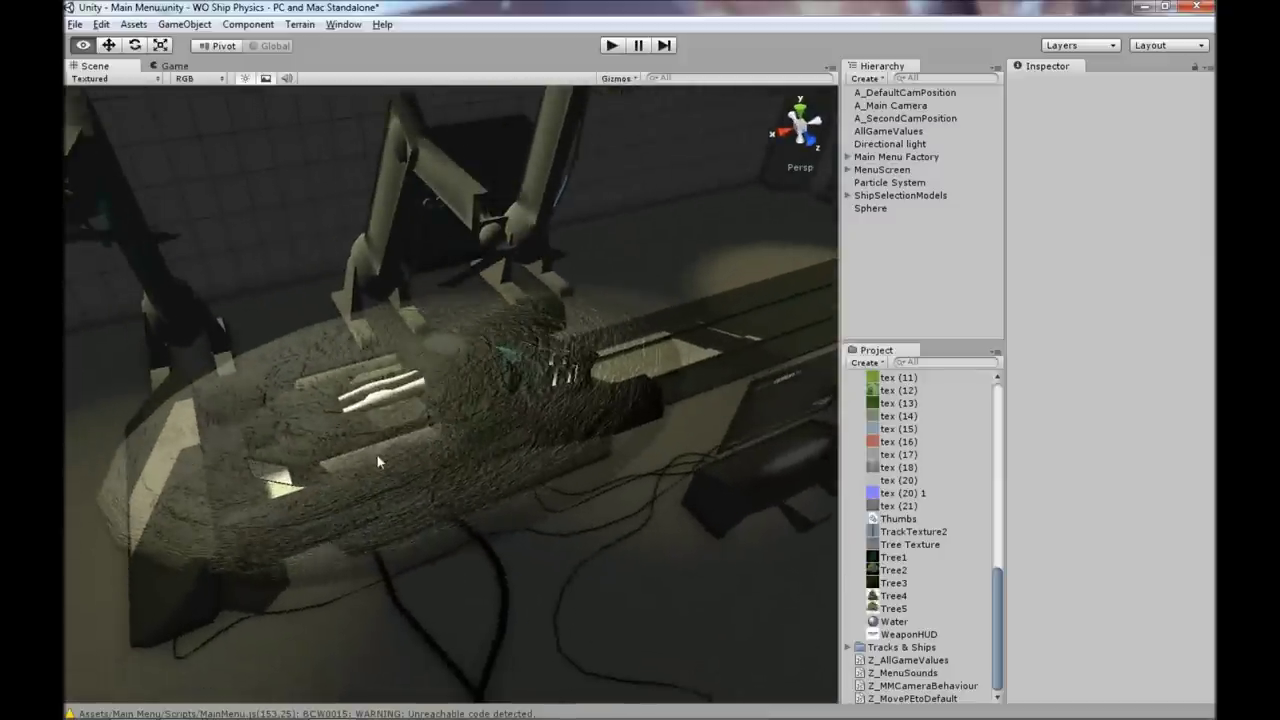
key("r")
left_click(407, 407)
key("w")
mouse_move(366, 424)
left_mouse_down()
mouse_move(376, 420)
mouse_move(386, 466)
mouse_move(366, 461)
mouse_move(358, 490)
left_mouse_up()
left_click(366, 461)
Open the Animation window from the Window menu.
left_click(343, 24)
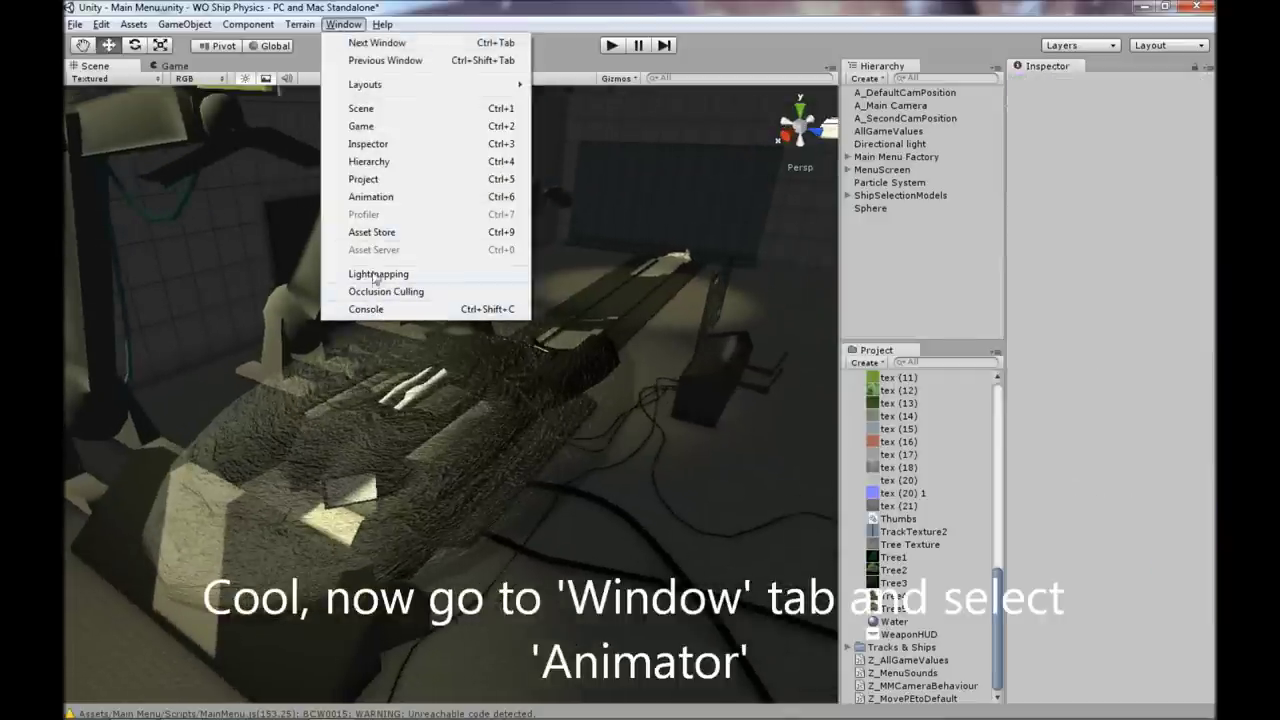
left_click(372, 196)
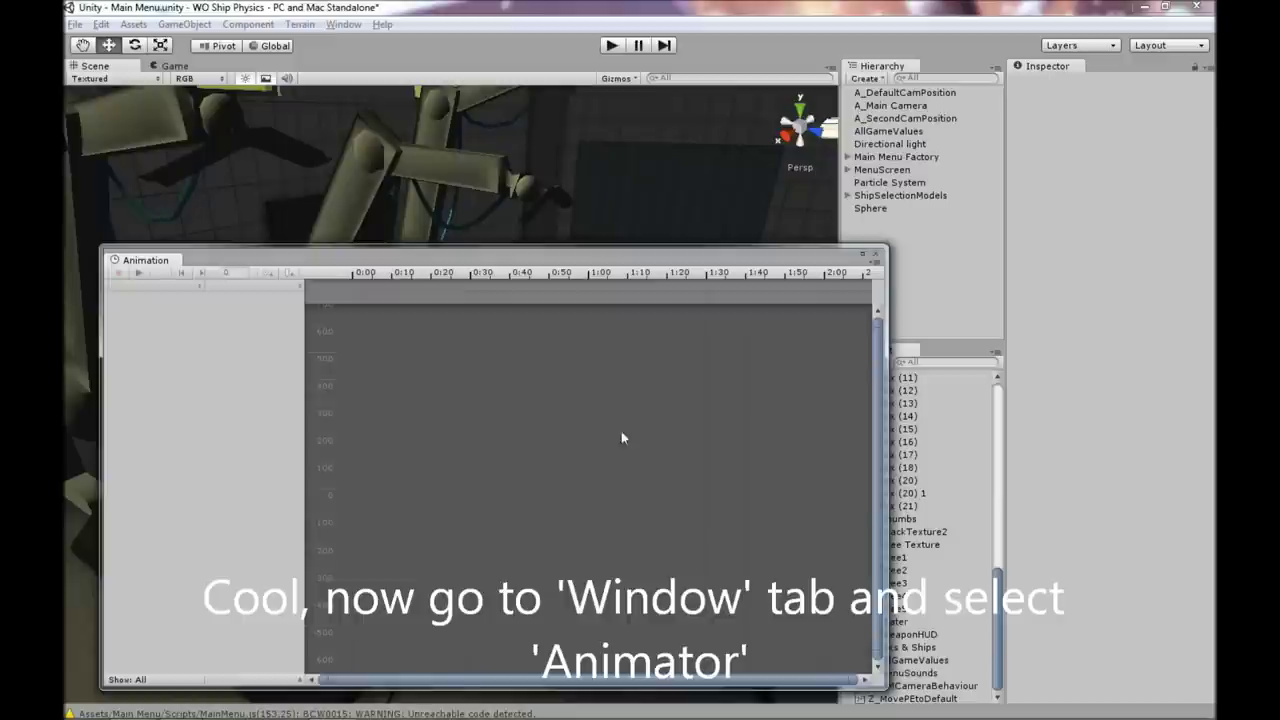
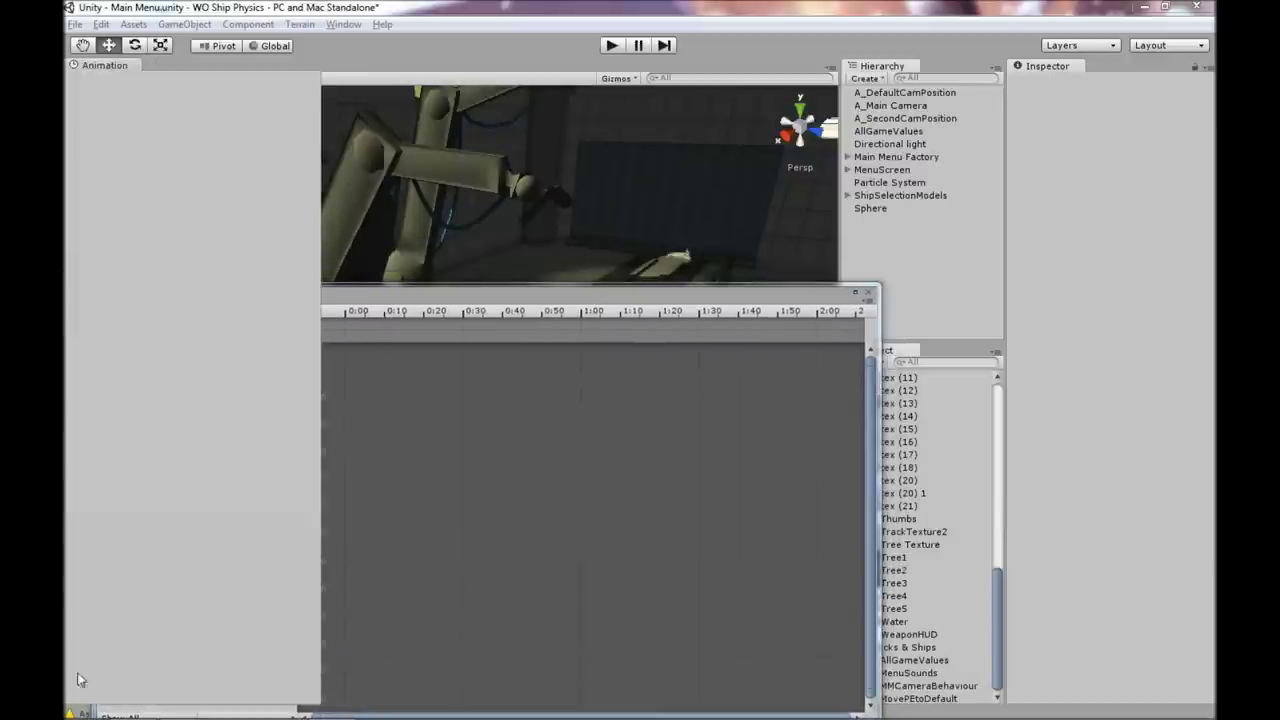
Dock the floating Animation window along the bottom edge, directly beneath the Scene view.
left_click_drag(80, 680, 88, 705)
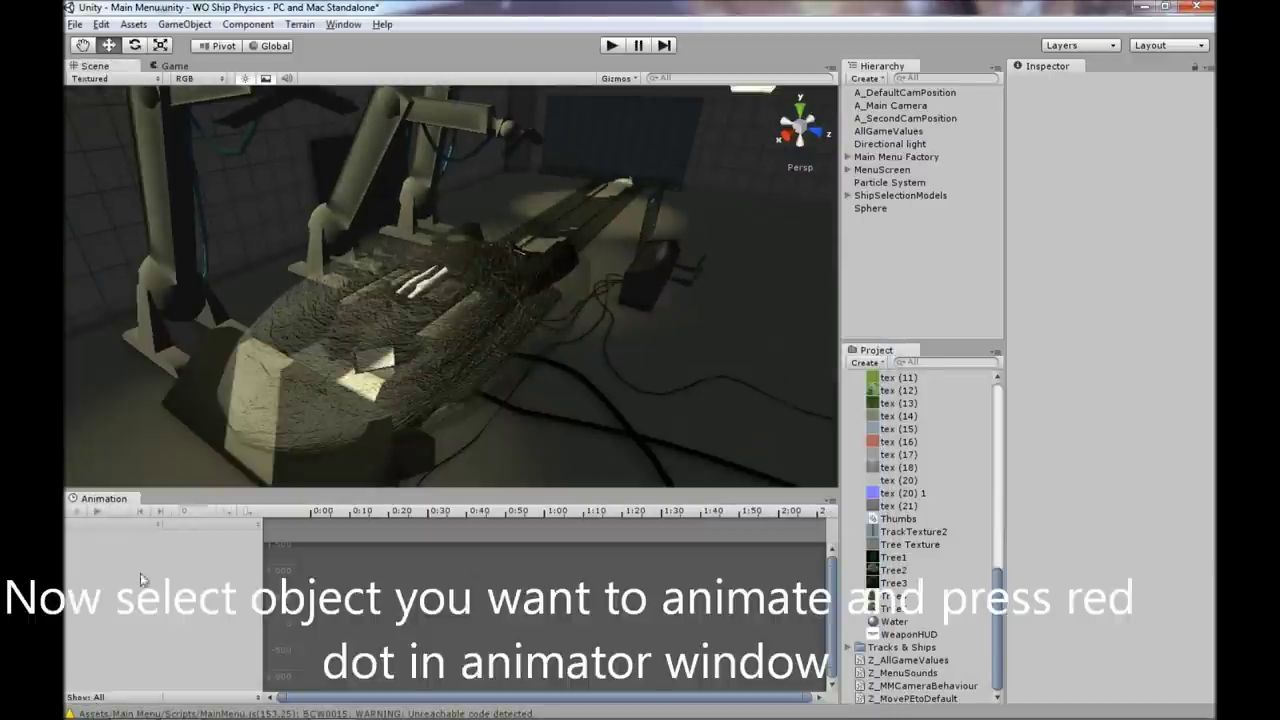
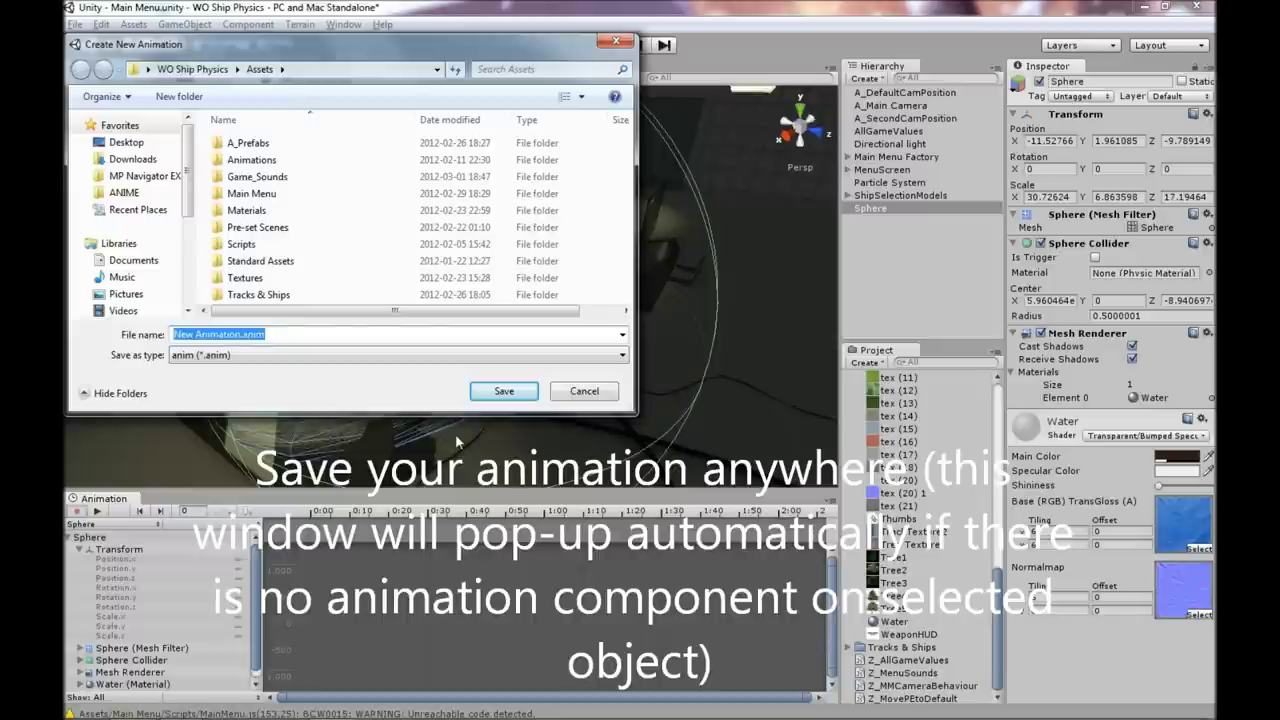
Save the clip as New Animation.anim in the Assets folder.
left_click(505, 392)
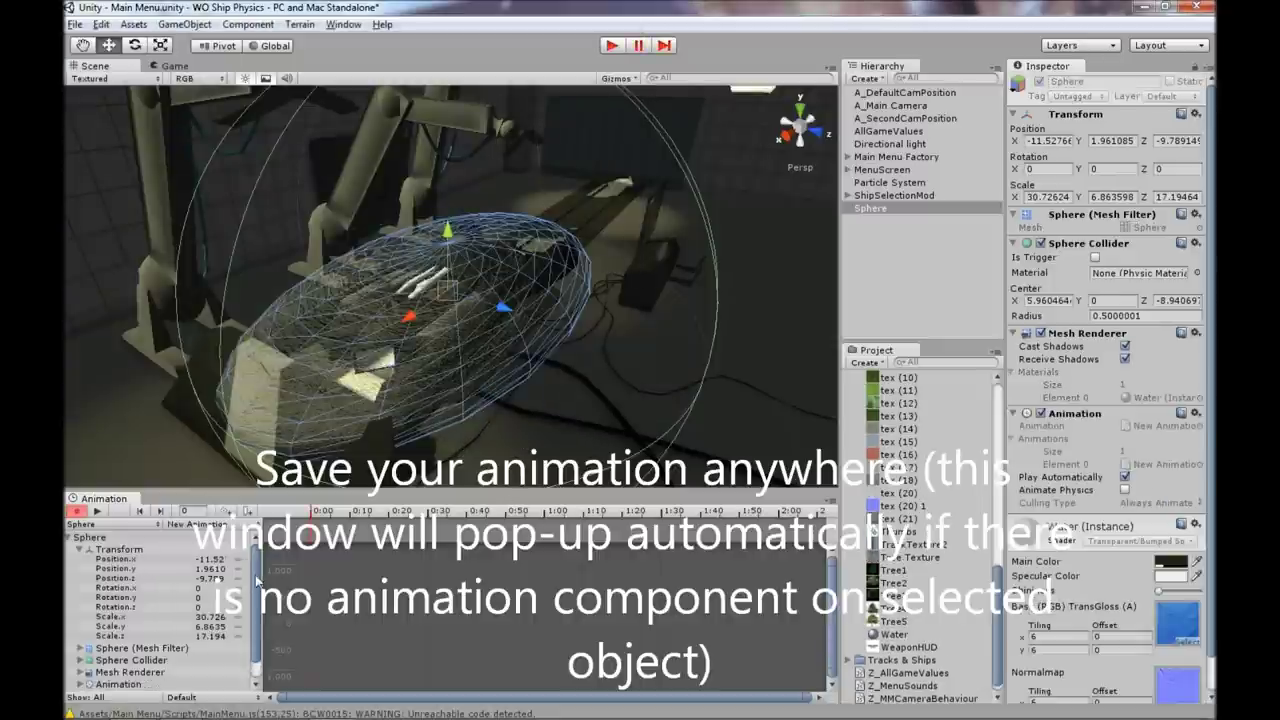
Expand Water (Instance) (Material) in the Animation window and select the Main Tex.offset.x property.
scroll(72, 655, "down", 1)
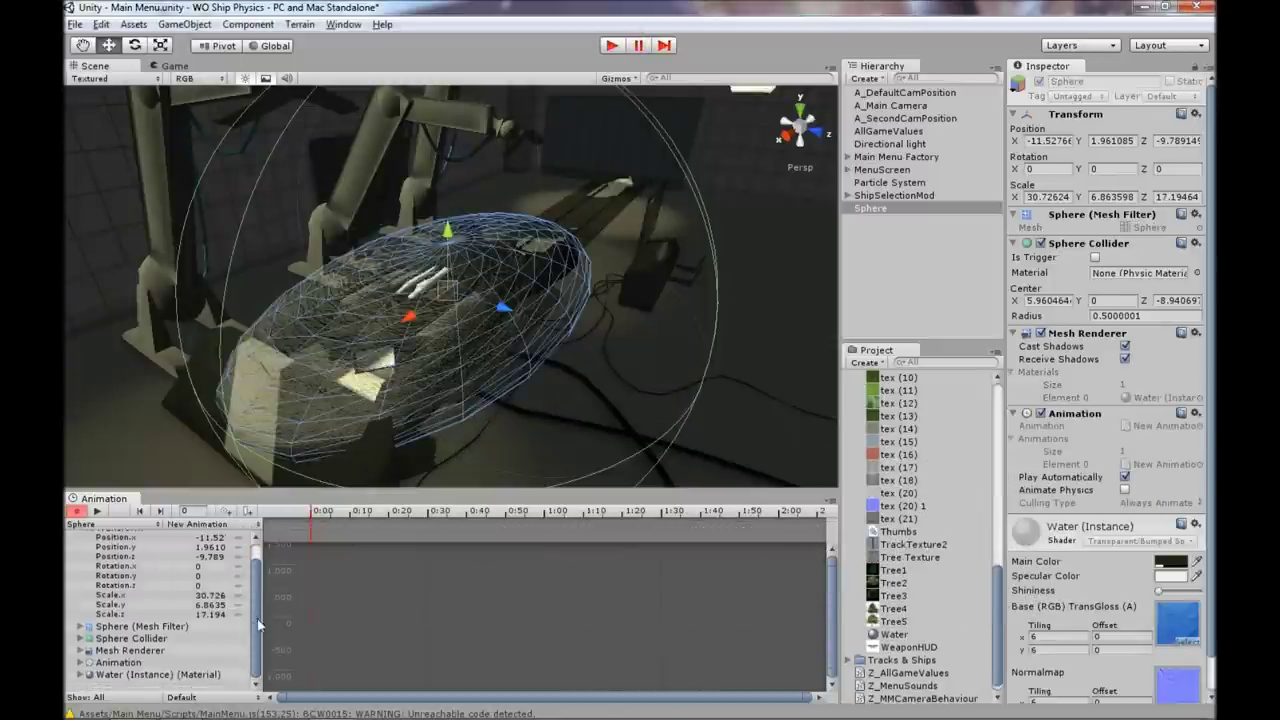
left_click(81, 675)
scroll(256, 600, "down", 5)
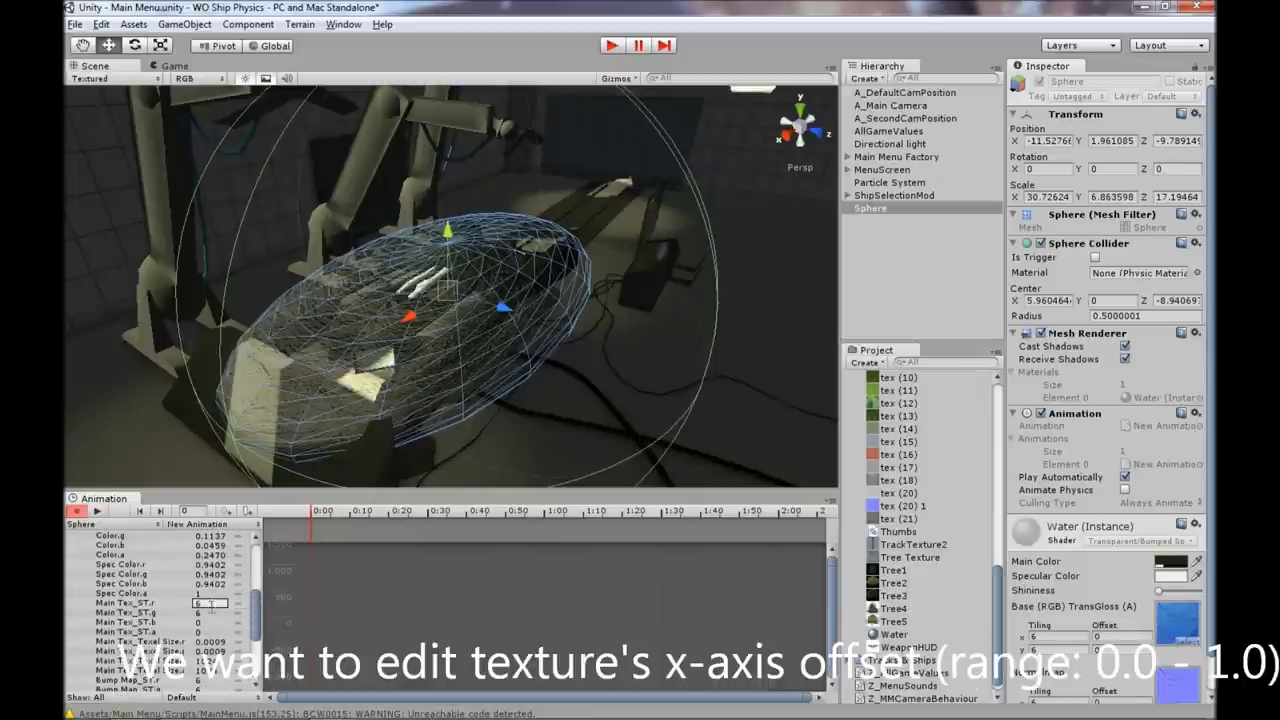
left_click(210, 632)
left_click_drag(256, 637, 255, 670)
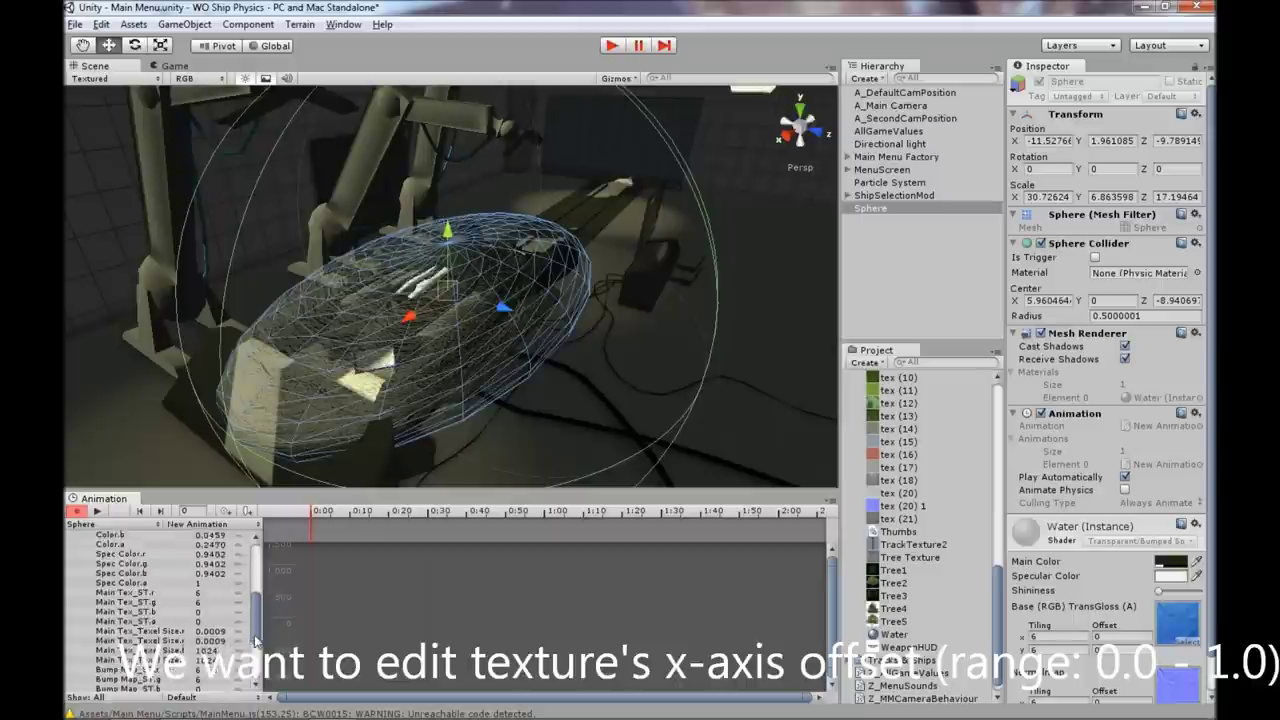
left_click(210, 607)
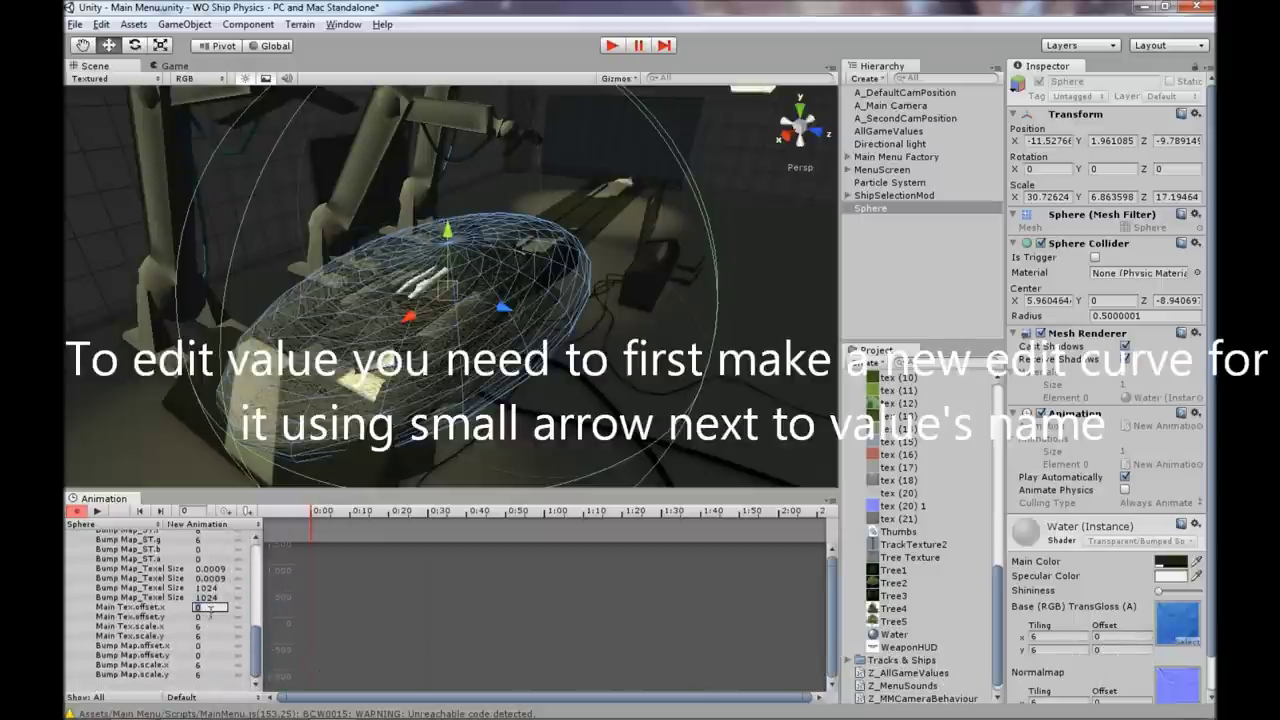
left_click(237, 607)
Add animation curves for Main Tex.offset.x and Bump Map.offset.x.
left_click(237, 607)
left_click(237, 607)
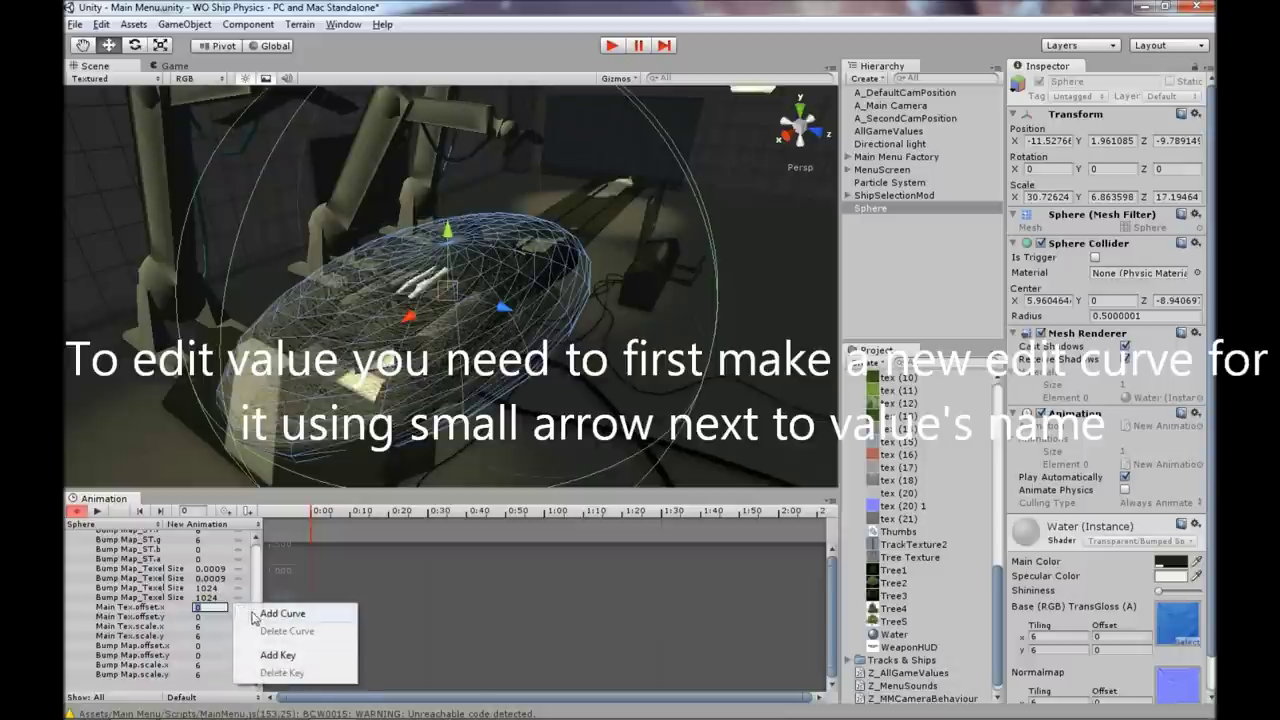
left_click(279, 617)
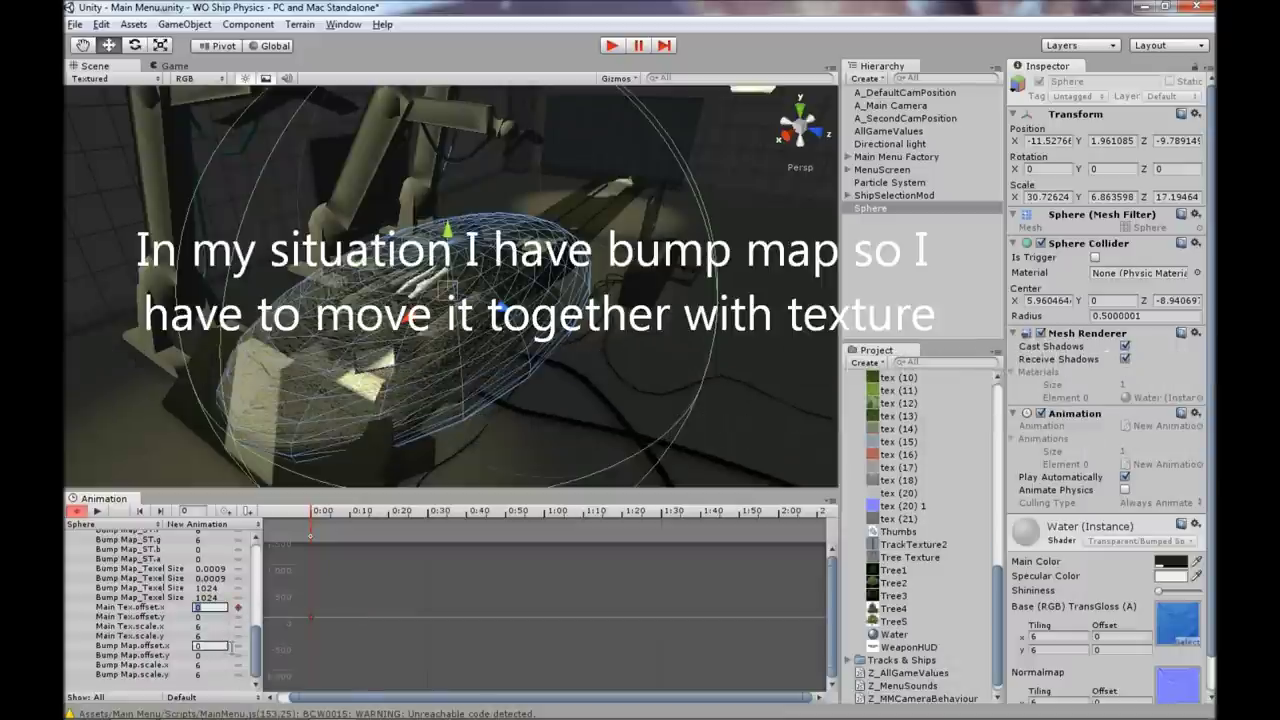
left_click(239, 647)
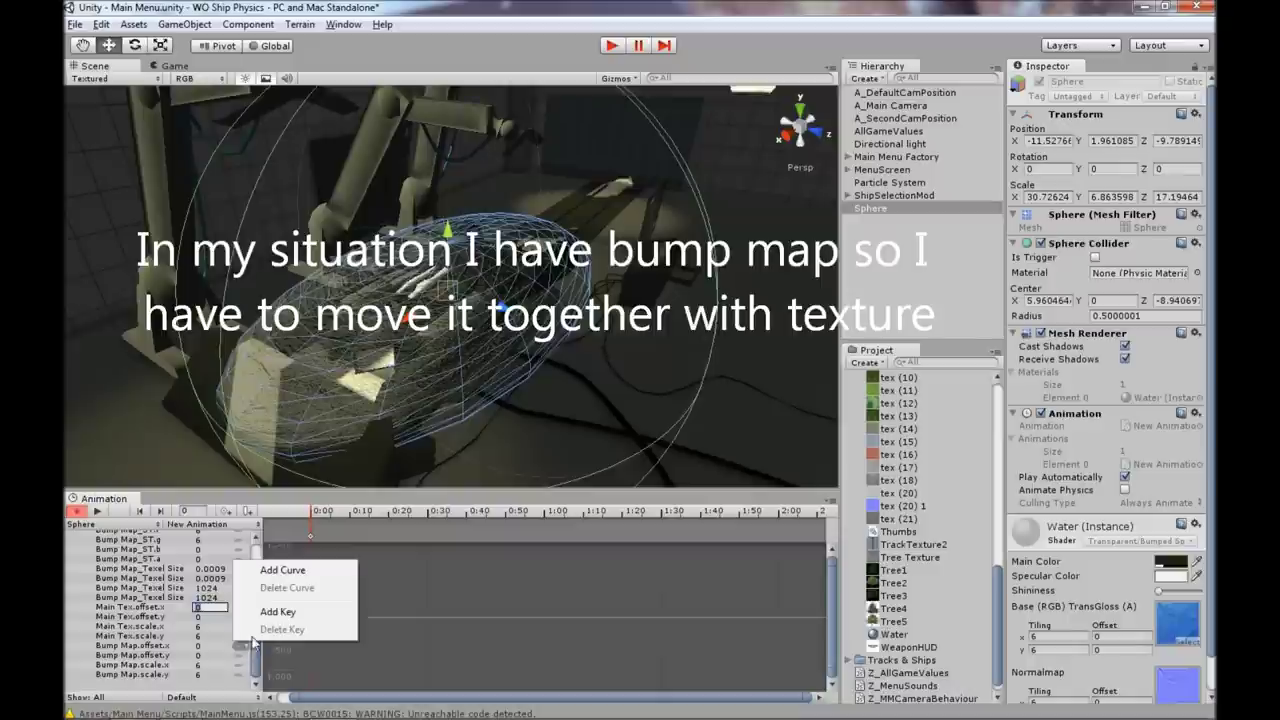
left_click(288, 572)
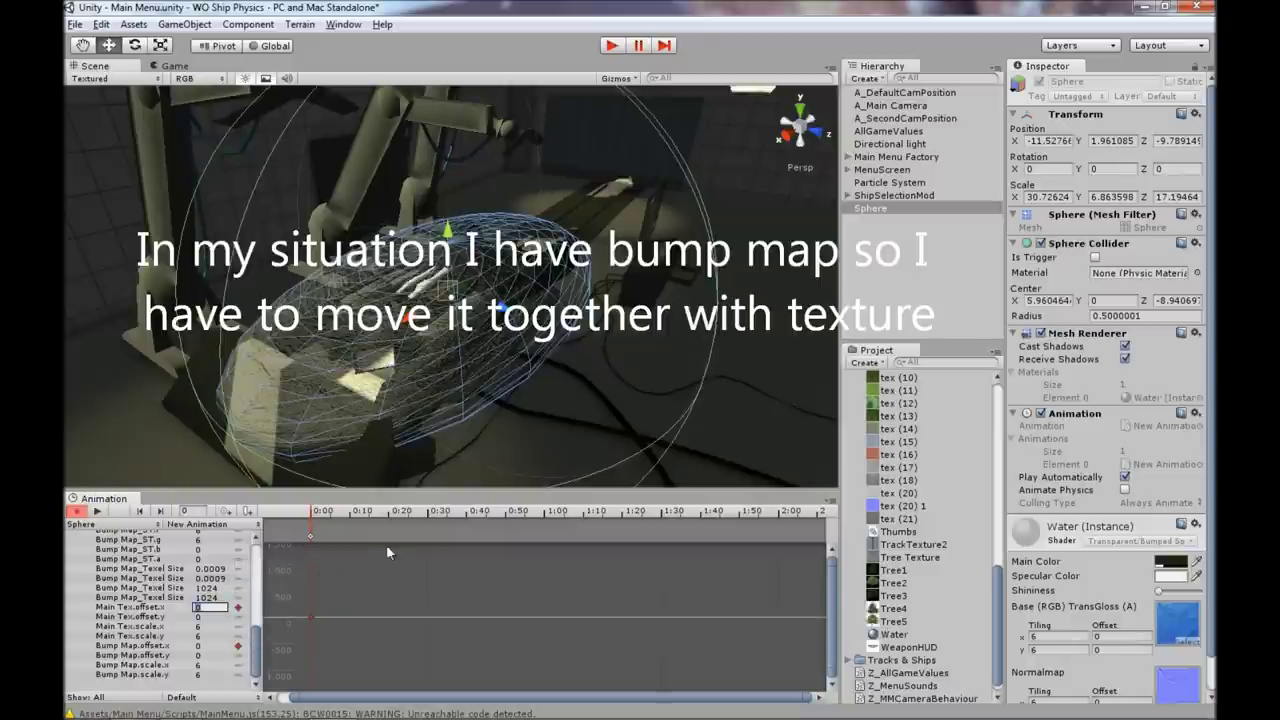
Add a second keyframe at frame 30 with Main Tex.offset.x set to 1, then preview.
left_click(425, 532)
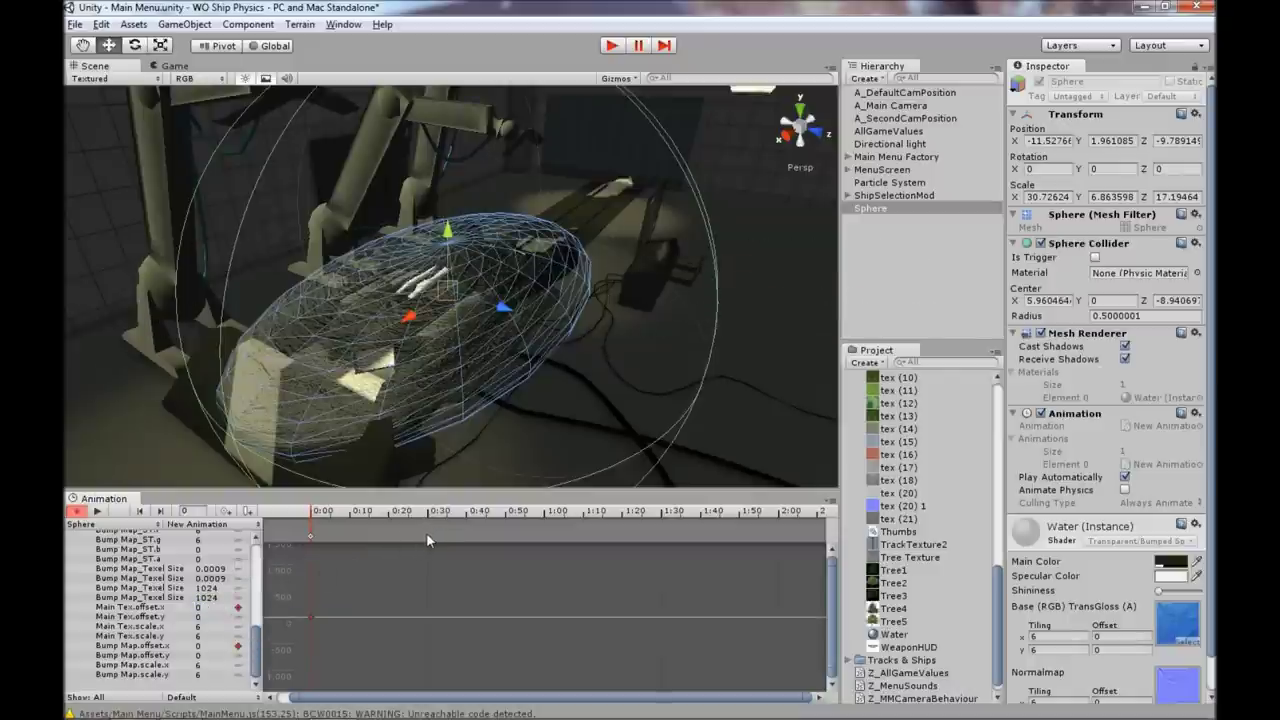
right_click(427, 532)
left_click(445, 542)
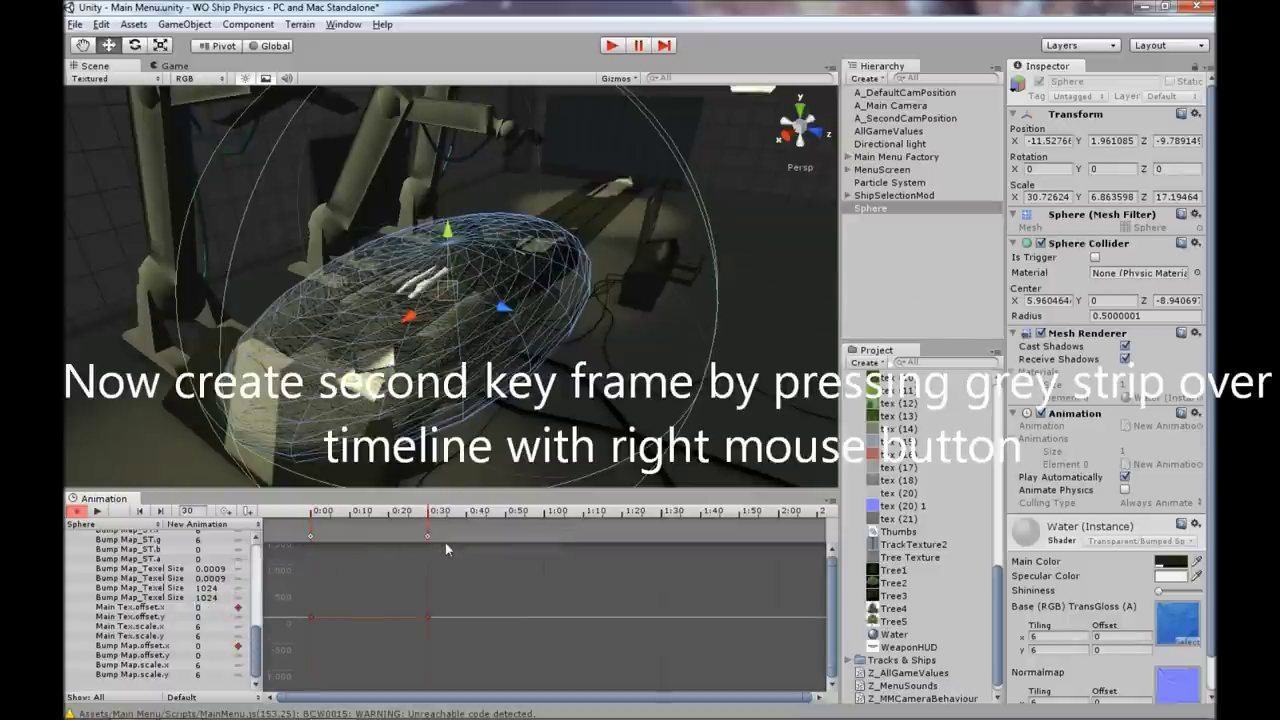
left_click(207, 627)
left_click(388, 605)
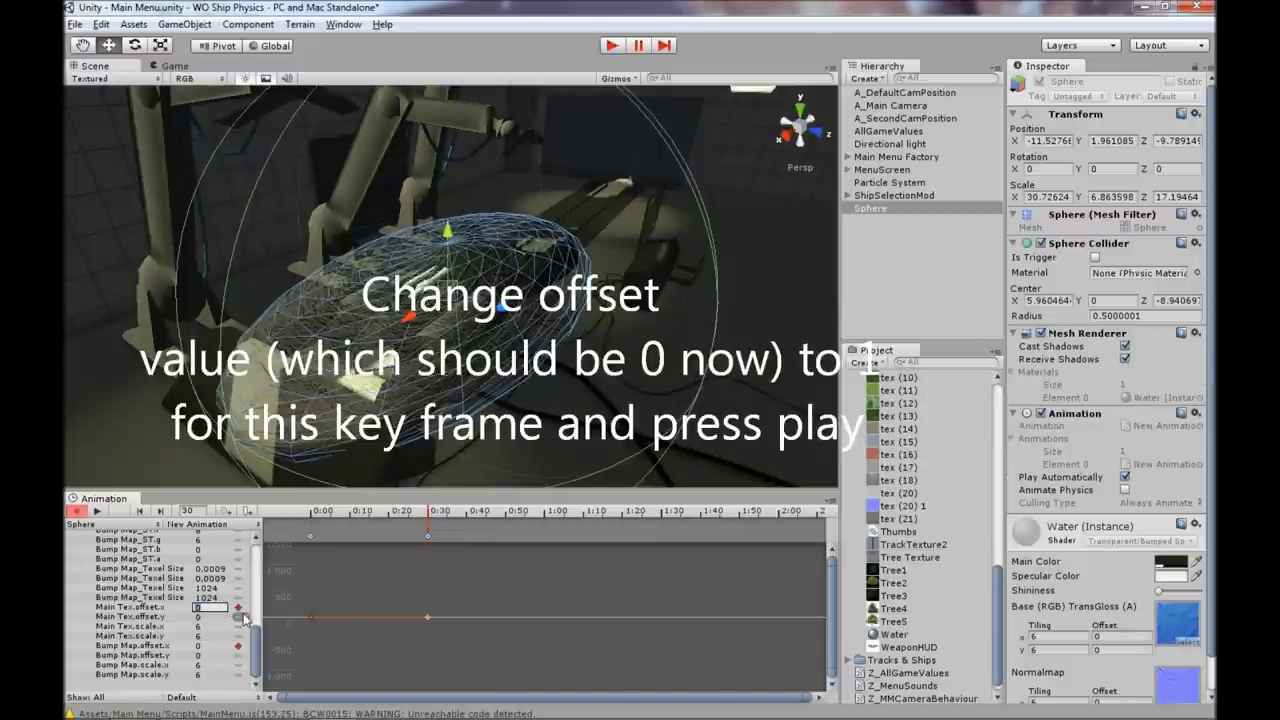
type("1")
left_click(205, 646)
type("1")
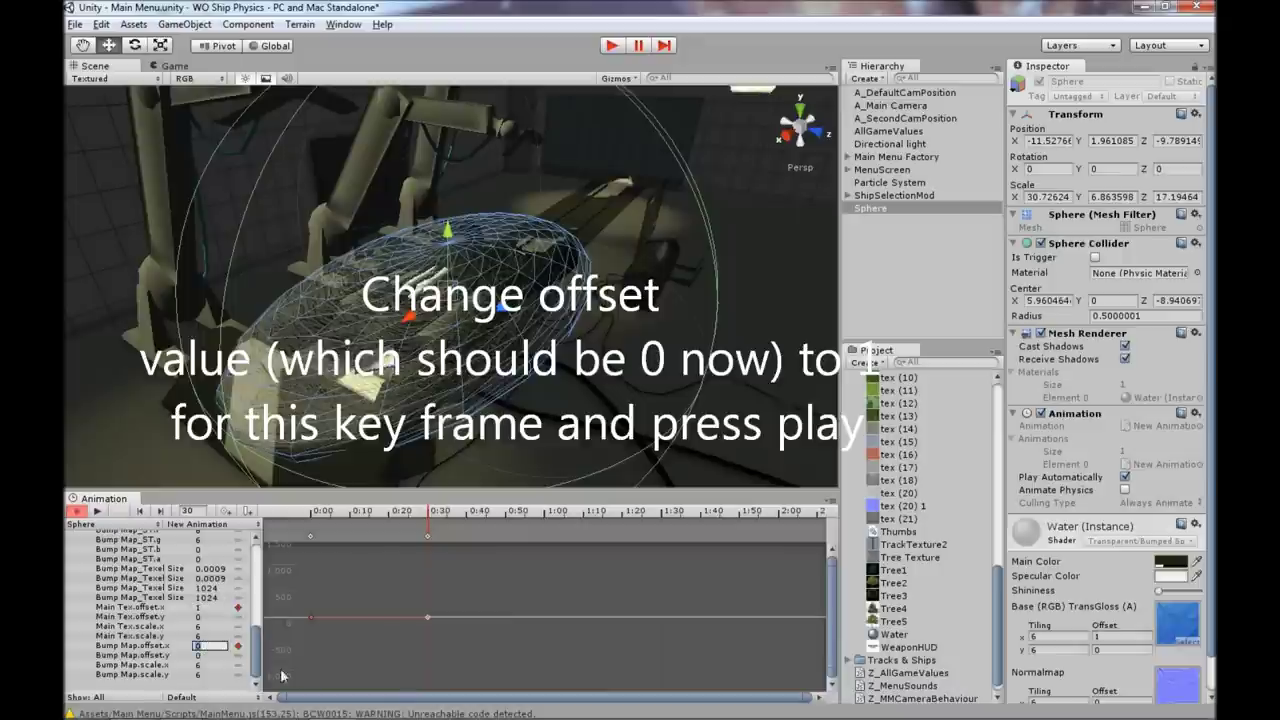
left_click(98, 512)
Orbit and zoom the Scene view to inspect the animated water sphere.
left_click_drag(520, 280, 495, 297, "alt")
scroll(495, 299, "up", 2)
scroll(495, 299, "up", 2)
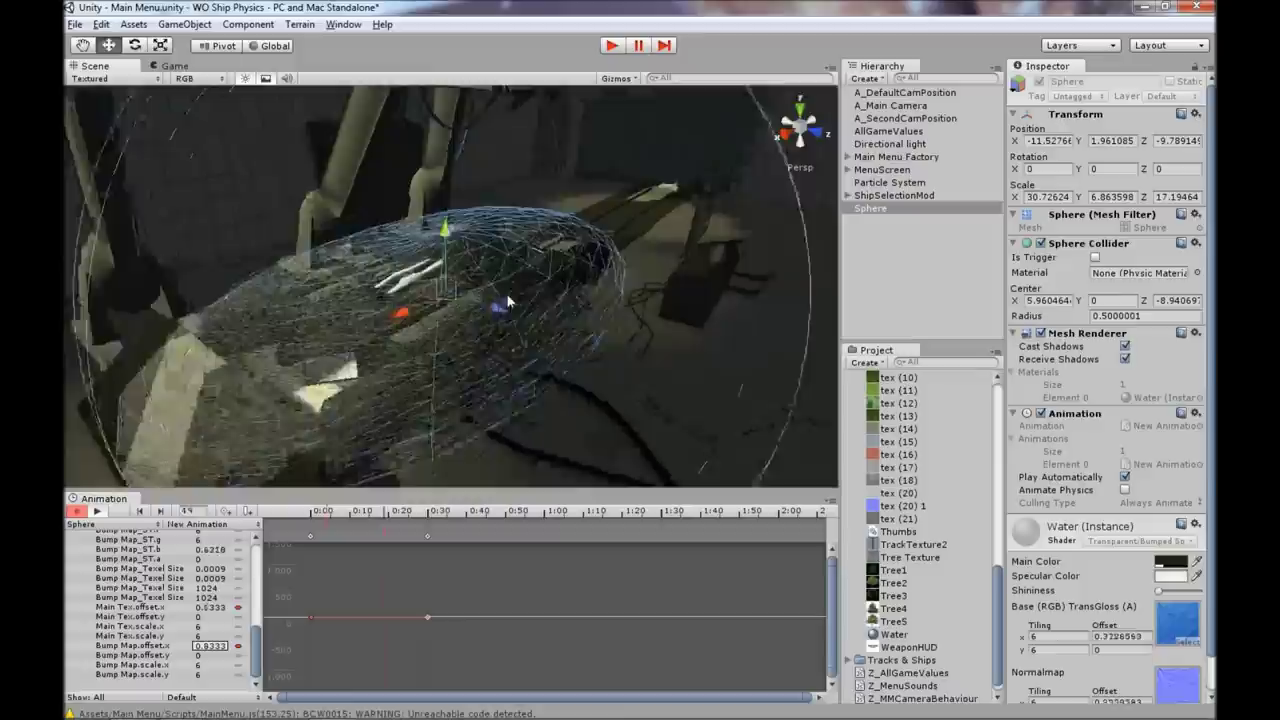
scroll(520, 292, "up", 2)
mouse_move(497, 306)
left_mouse_down("alt")
mouse_move(339, 332)
mouse_move(450, 311)
left_mouse_up("alt")
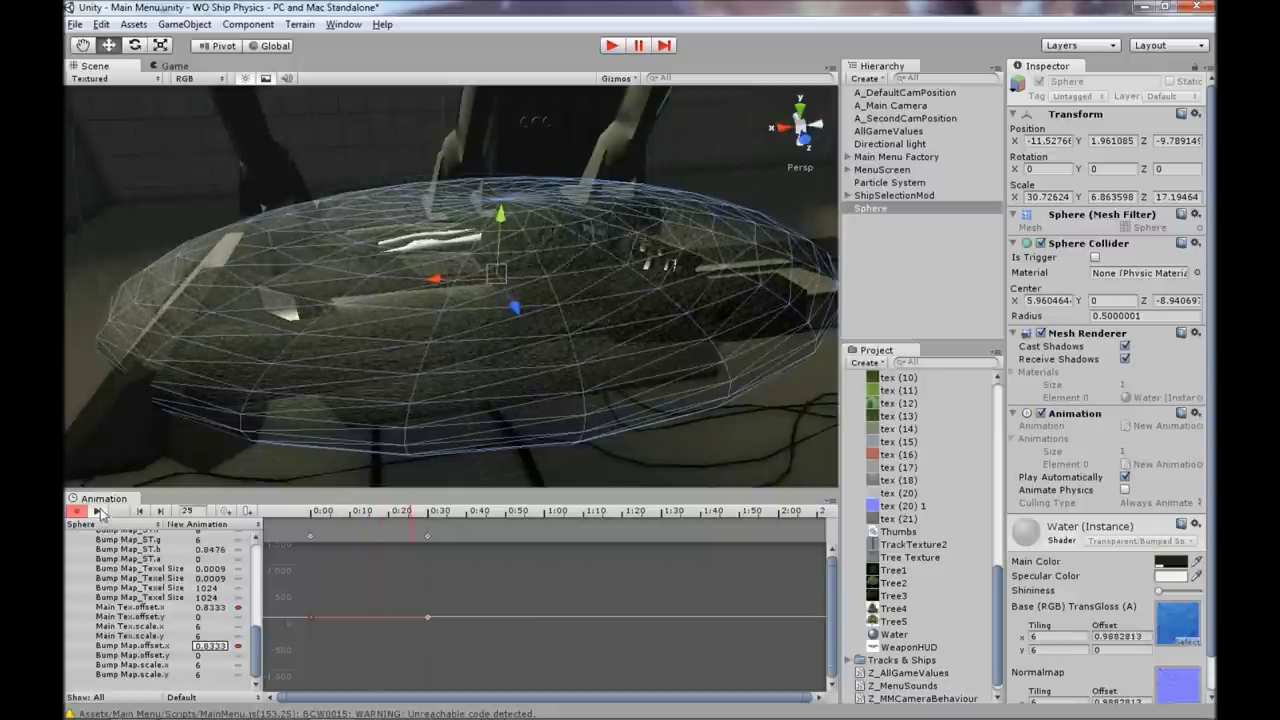
Set Bump Map.offset.x to 1 and move the second keyframe from 0:30 to 1:00.
type("1")
left_click_drag(999, 580, 995, 567)
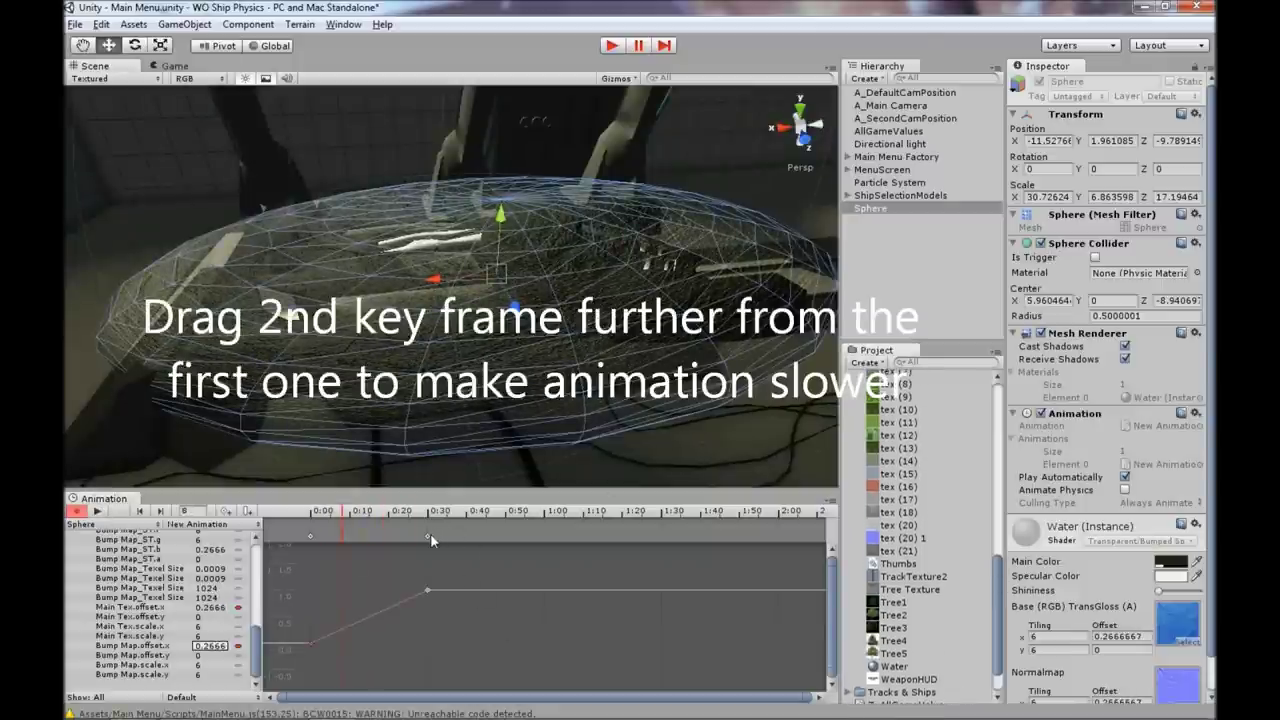
left_click_drag(427, 536, 544, 537)
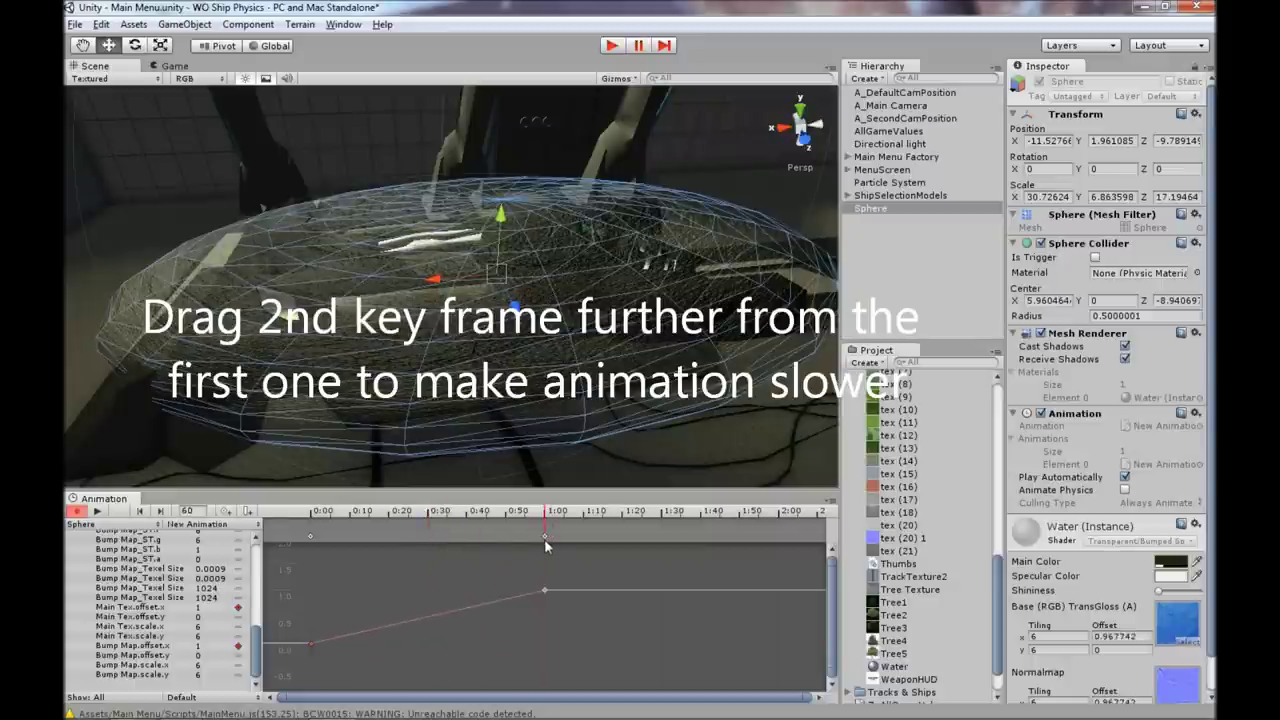
mouse_move(996, 573)
left_mouse_down()
mouse_move(999, 609)
mouse_move(995, 421)
left_mouse_up()
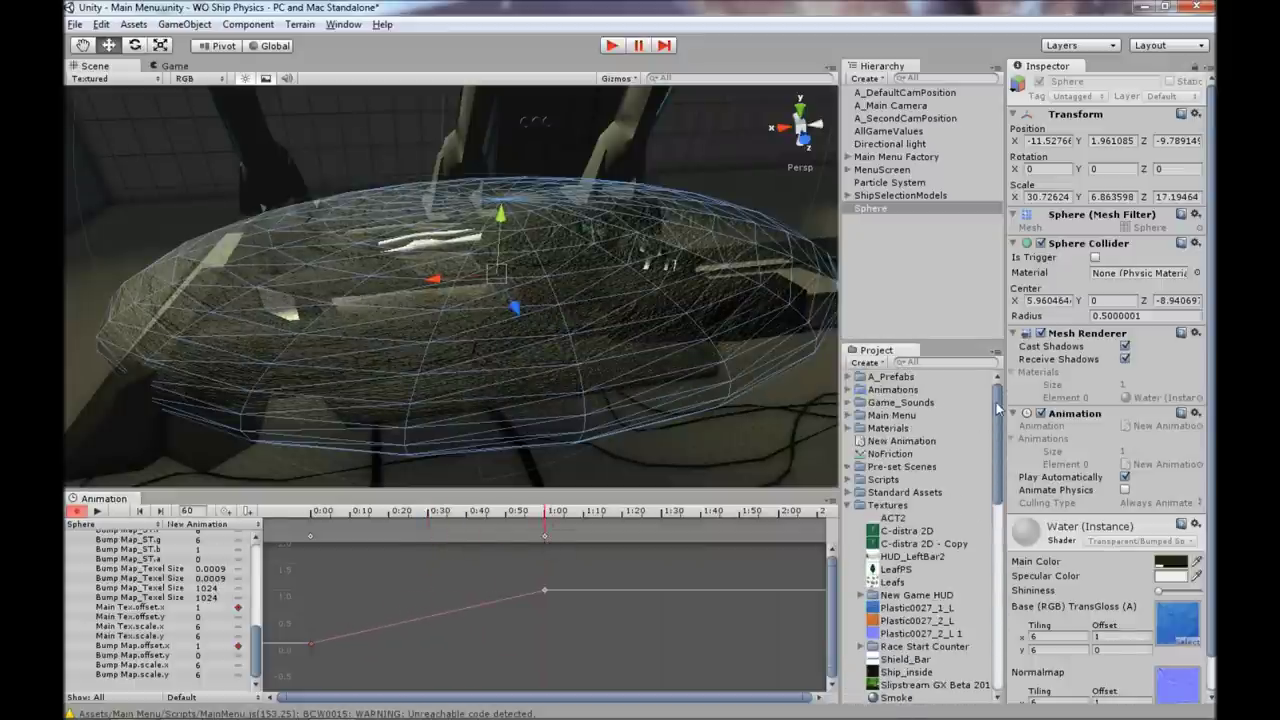
Give the New Animation clip Sample Rate 30 and Wrap Mode Loop, then reselect Sphere.
left_click(848, 505)
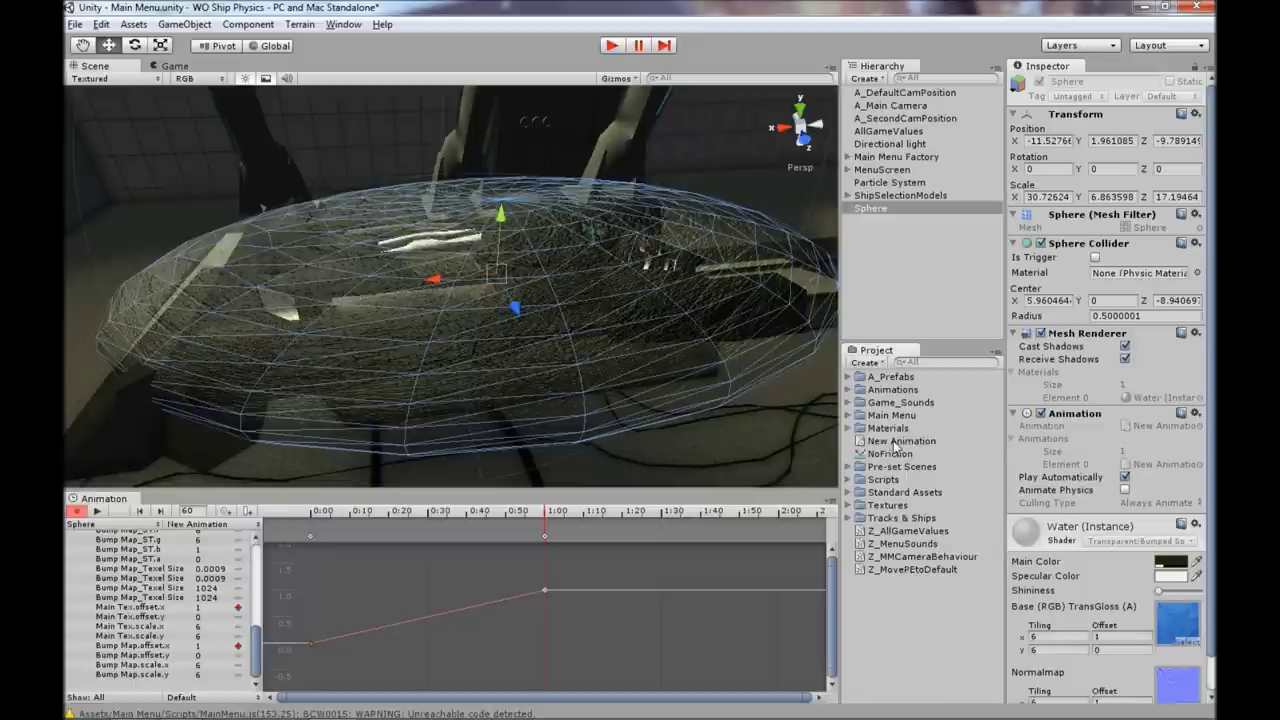
left_click(900, 441)
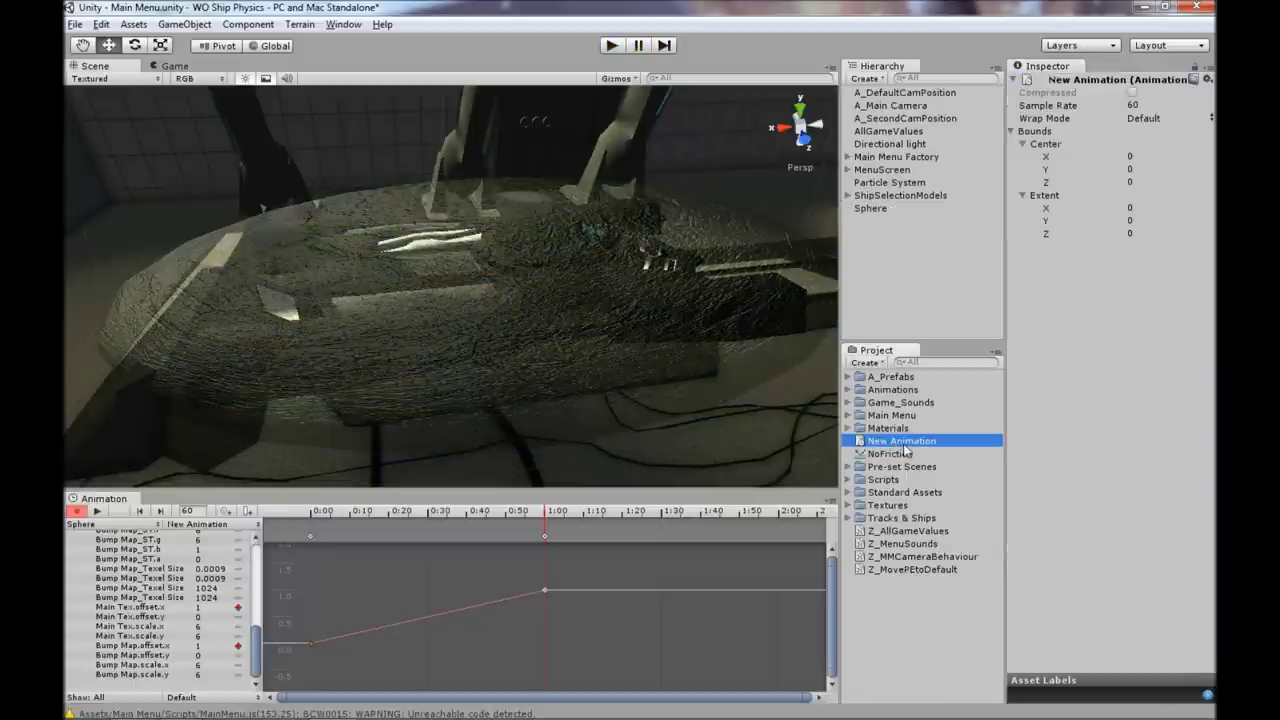
left_click(1162, 112)
type("30")
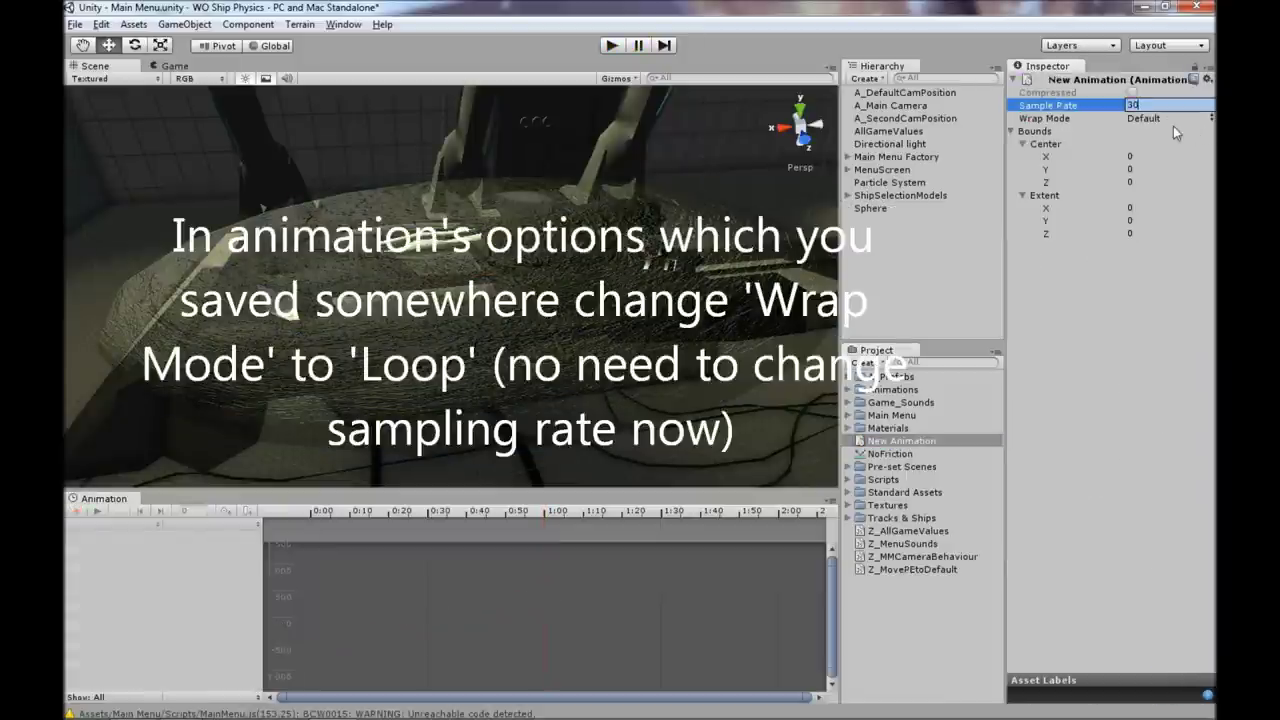
left_click(1150, 118)
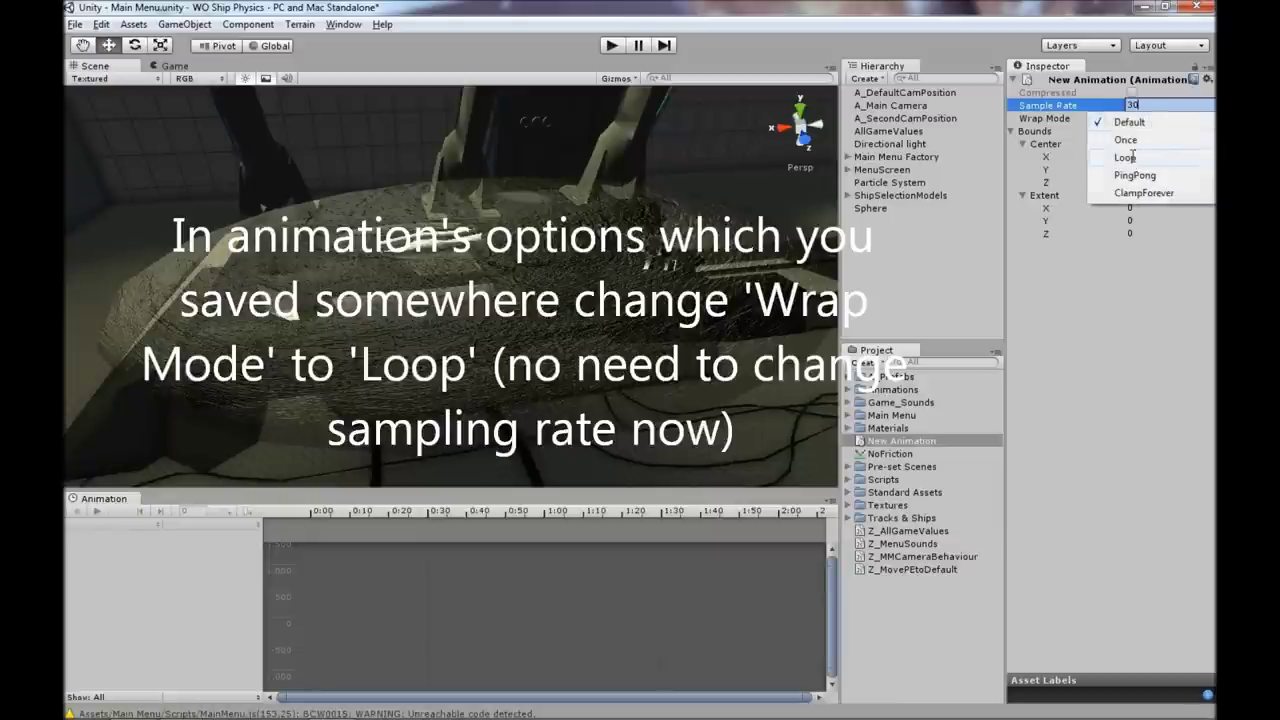
left_click(1127, 158)
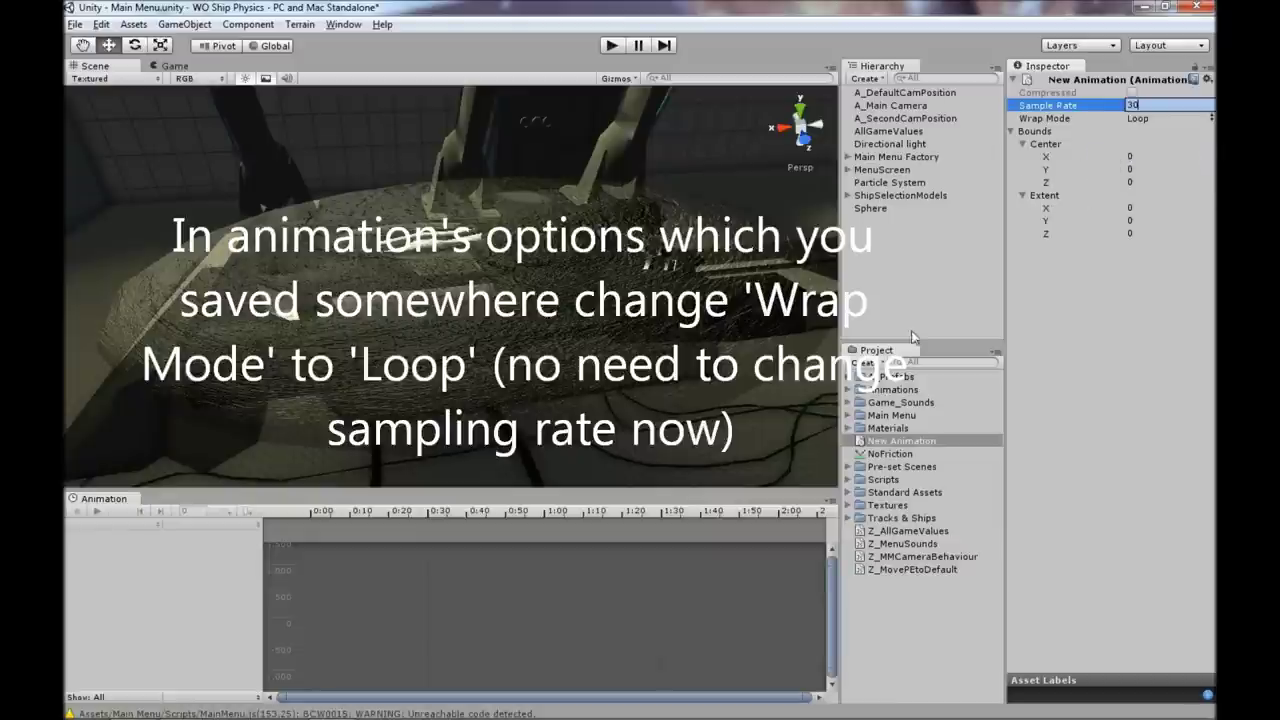
left_click(577, 274)
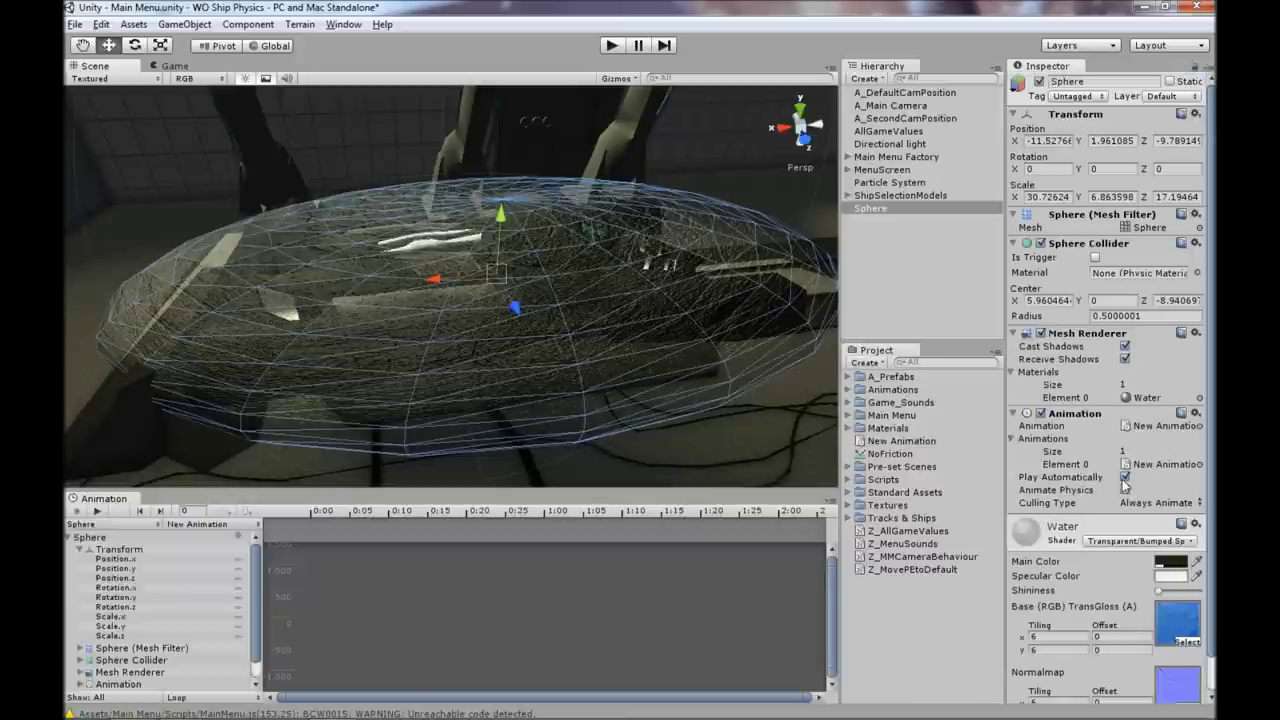
left_click(613, 45)
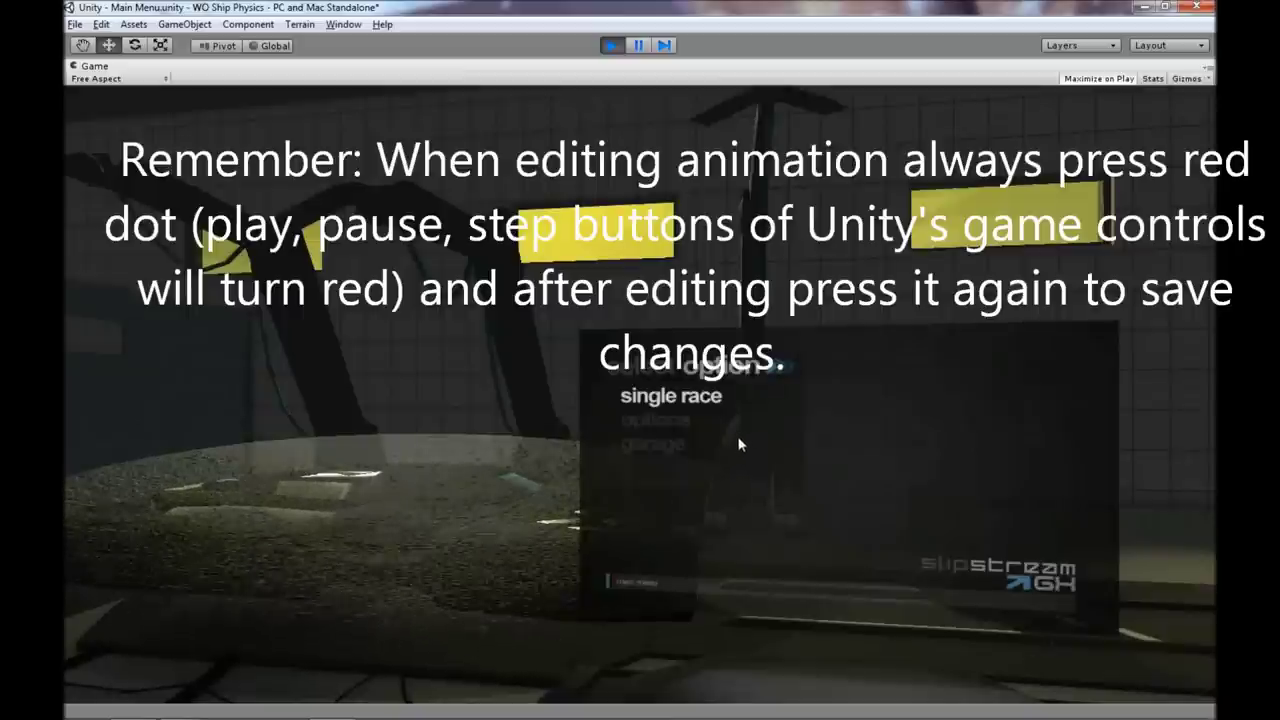
key("Return")
key("Down")
key("Return")
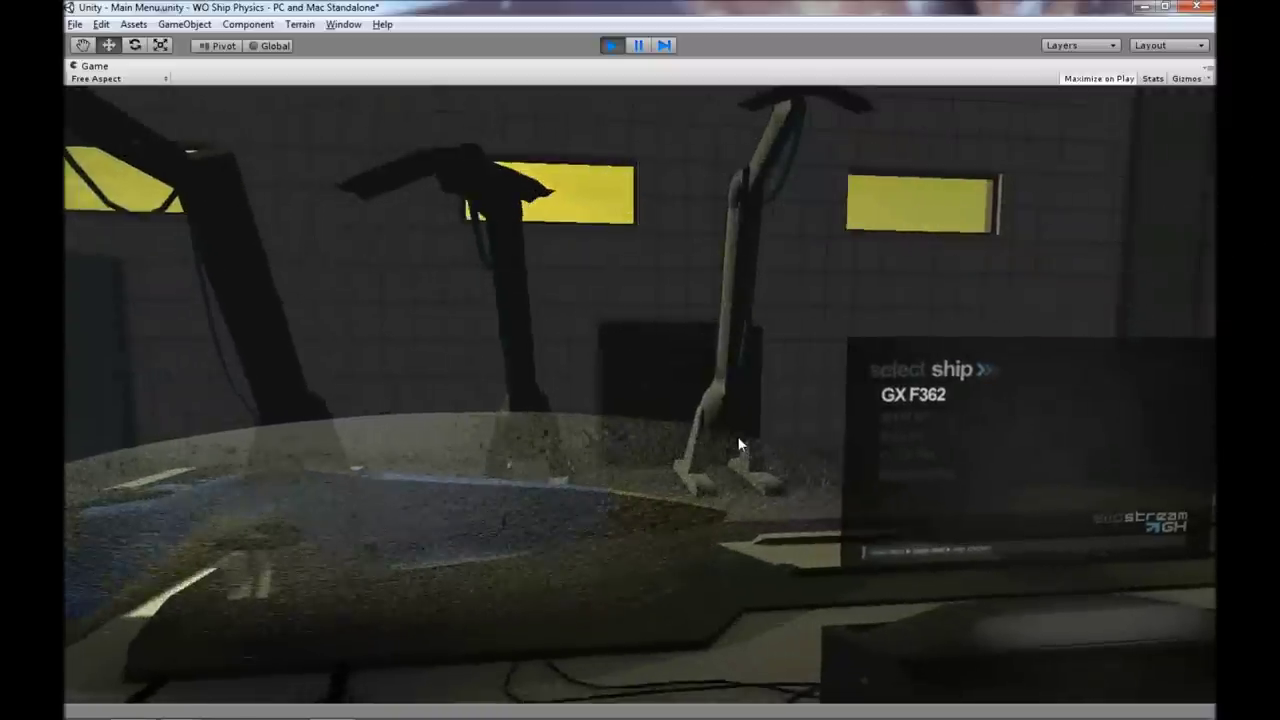
key("Down")
key("Down")
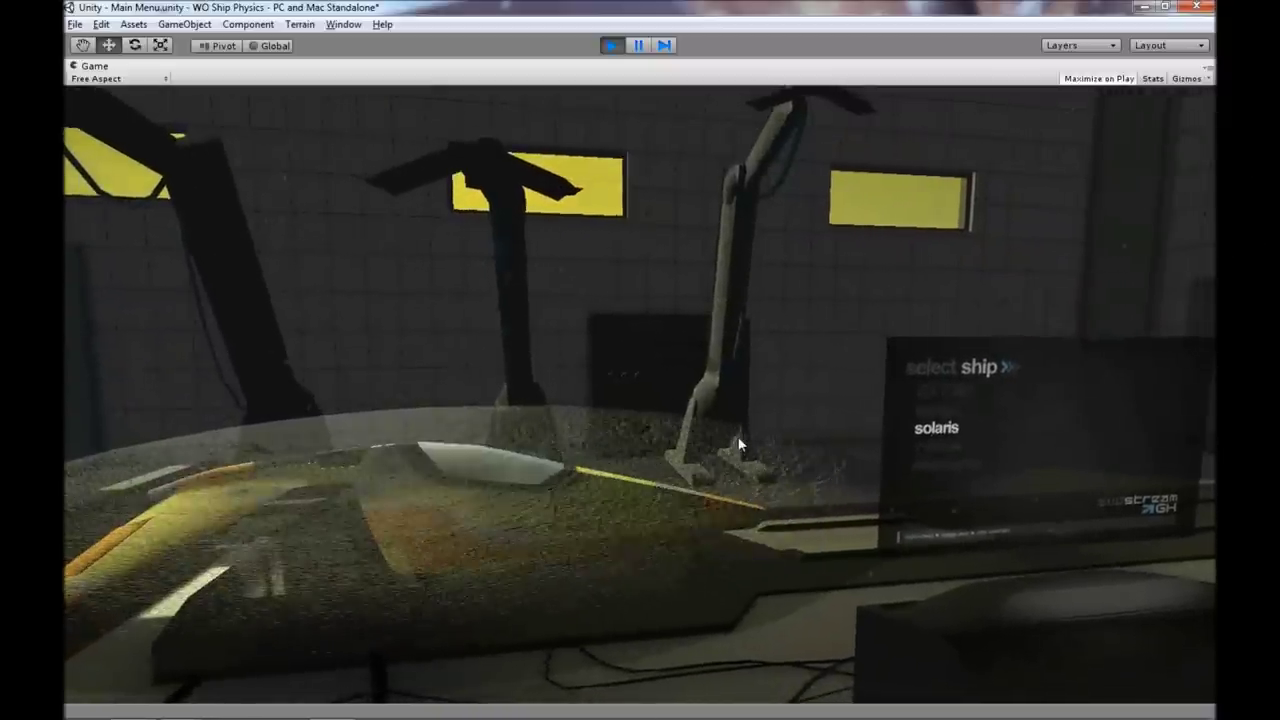
key("Down")
key("Up")
key("Up")
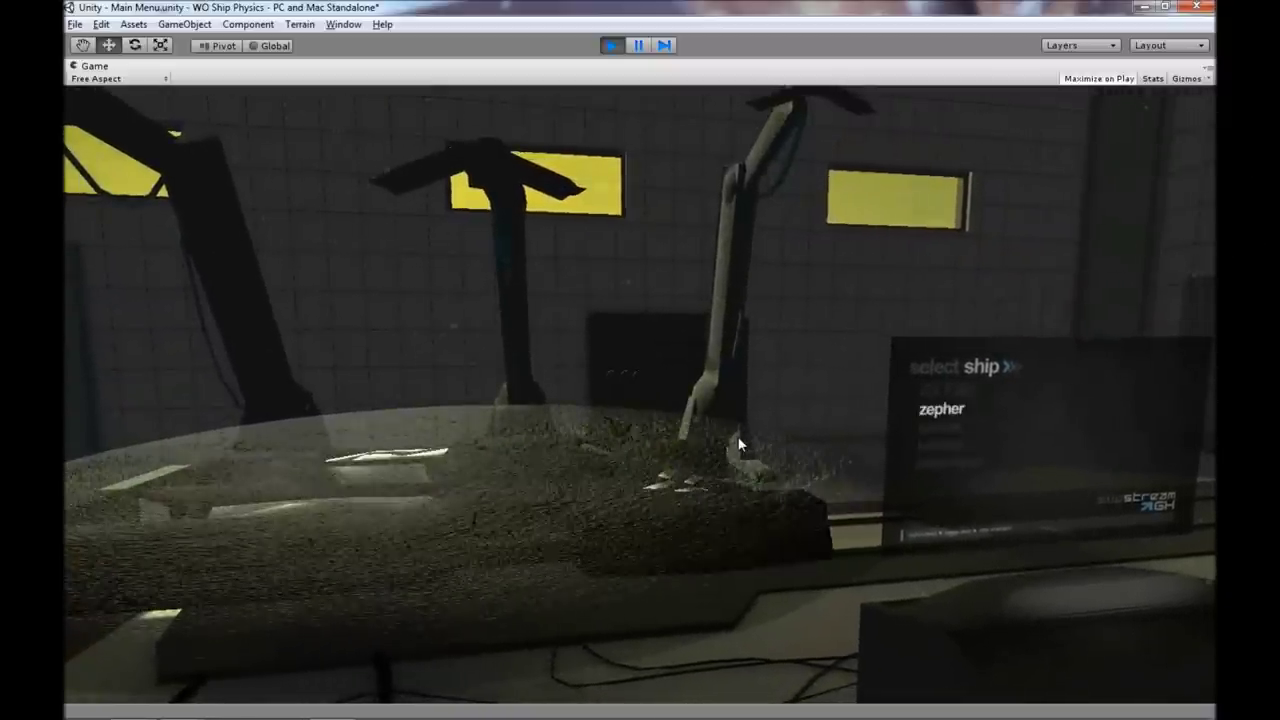
key("Up")
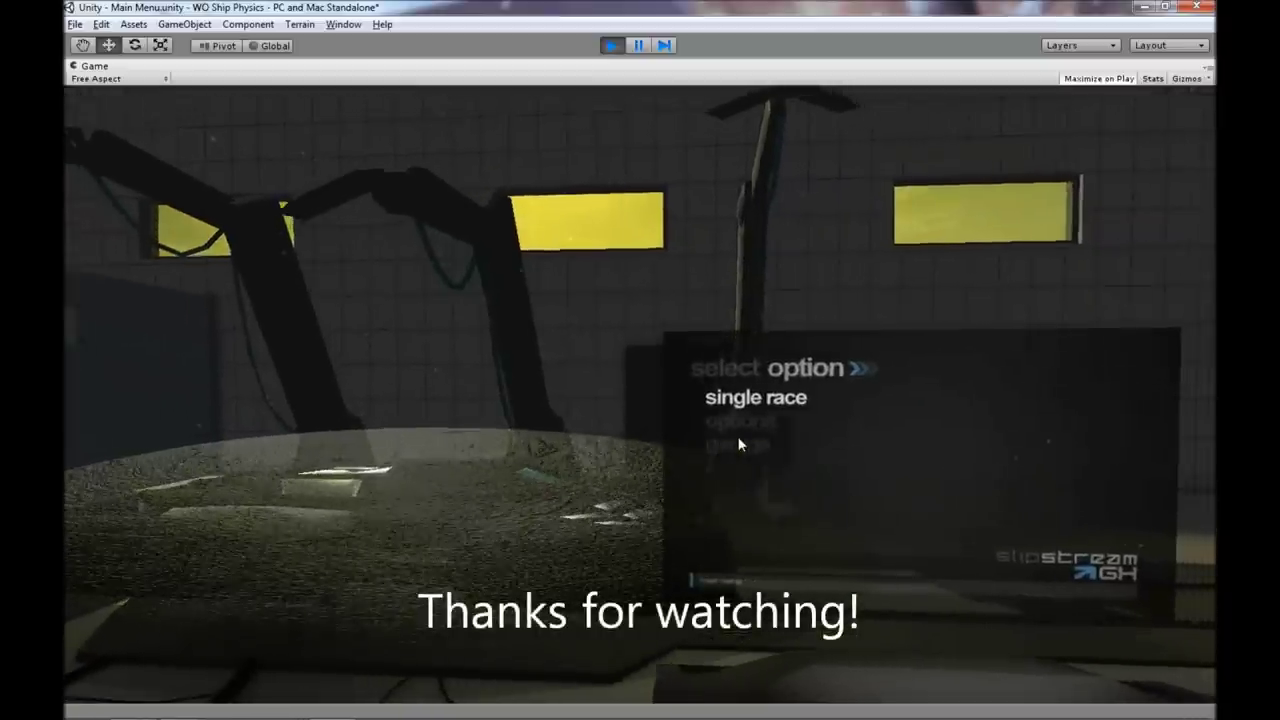
left_click(611, 45)
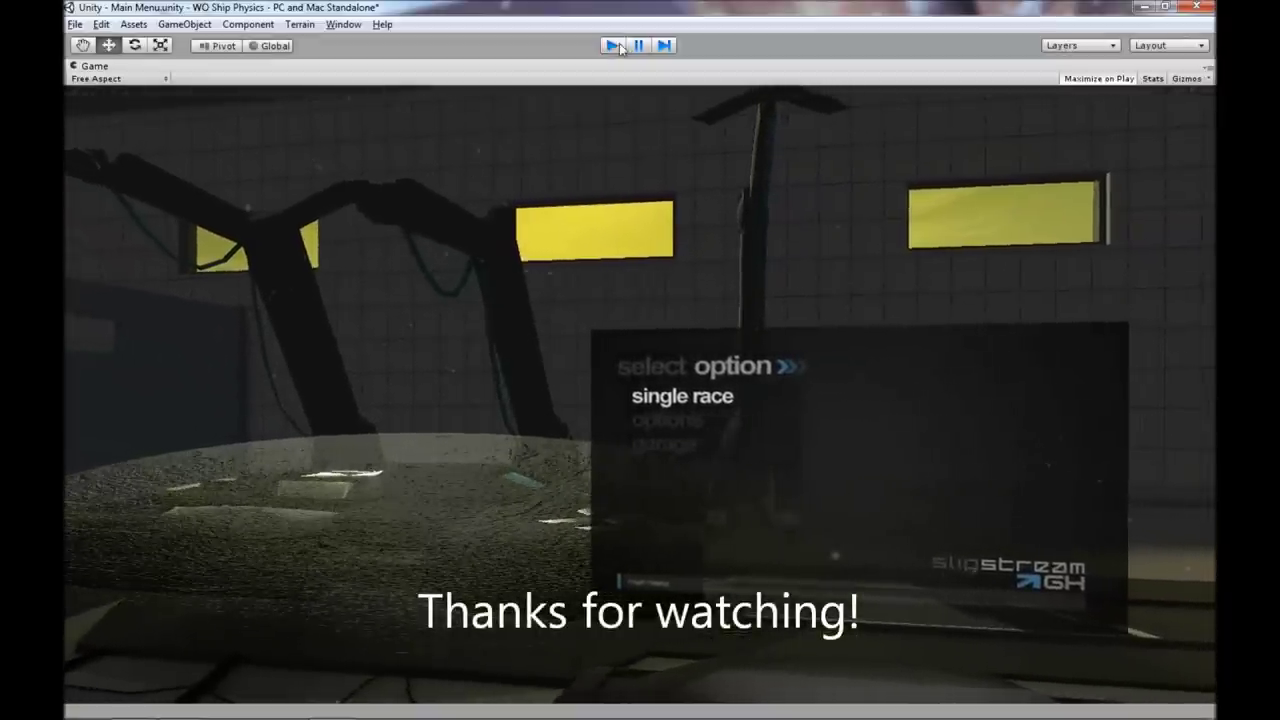